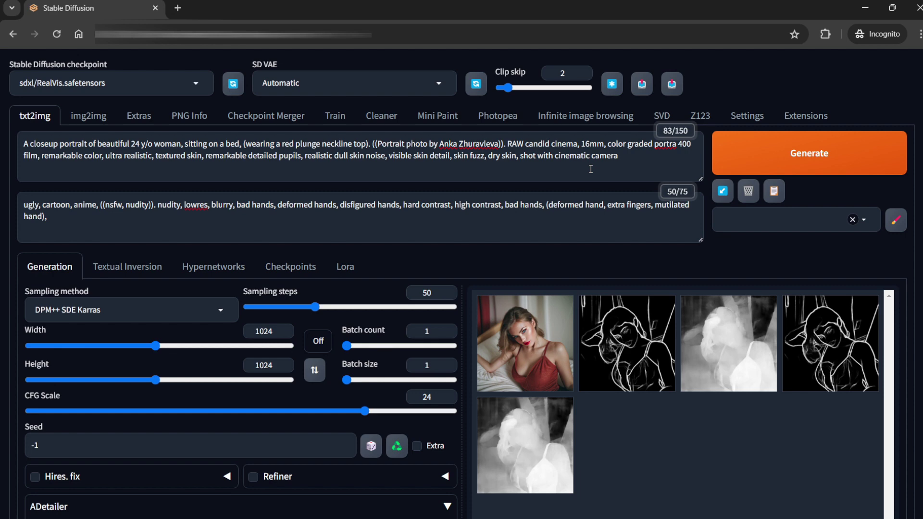
Step: Raise the Batch count in the Generation panel to 4
scroll(591, 169, "down", 2)
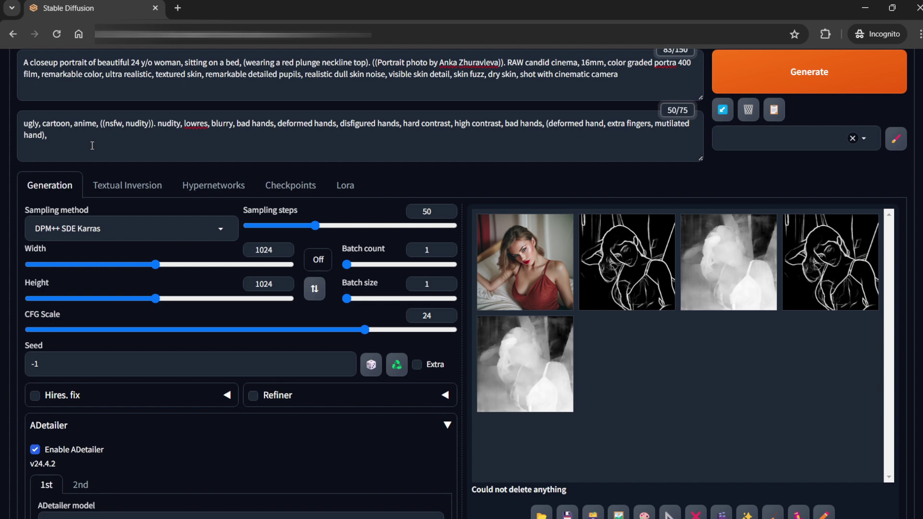
scroll(114, 244, "down", 2)
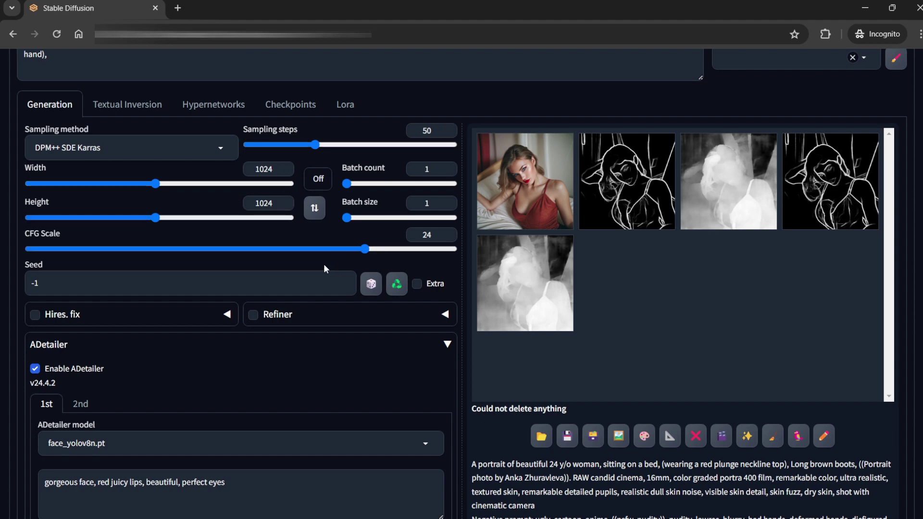
left_click(446, 166)
left_click(446, 167)
left_click(446, 166)
scroll(304, 230, "down", 2)
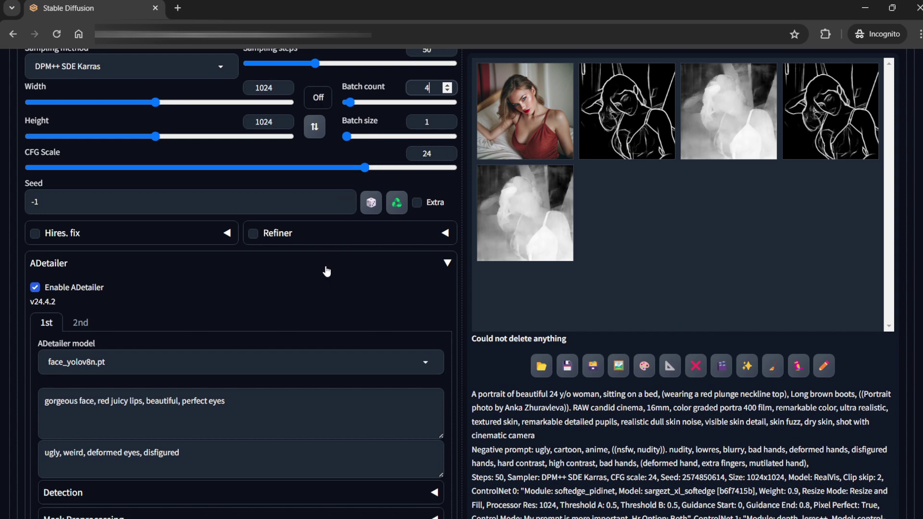
Step: Scroll past the ControlNet units and collapse the DynamicThresholding settings
scroll(326, 272, "down", 10)
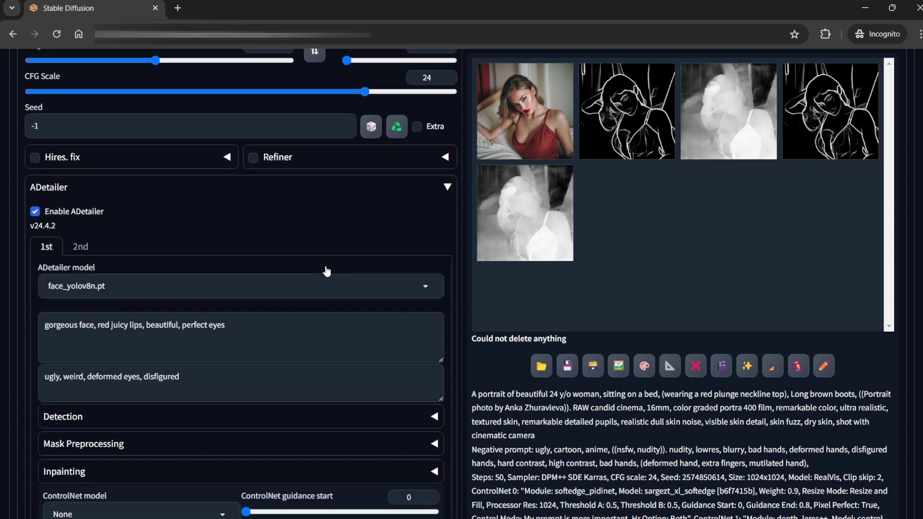
scroll(319, 265, "down", 15)
scroll(319, 263, "up", 5)
scroll(318, 266, "down", 8)
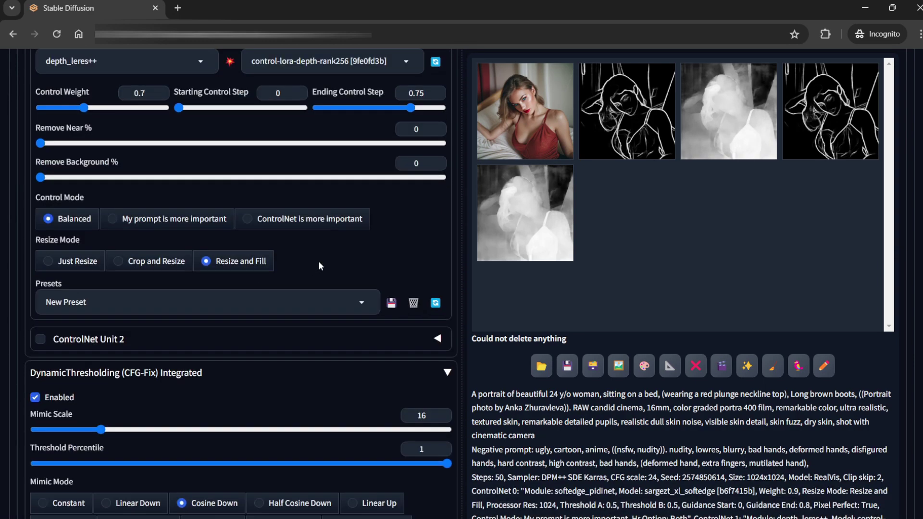
scroll(79, 222, "down", 2)
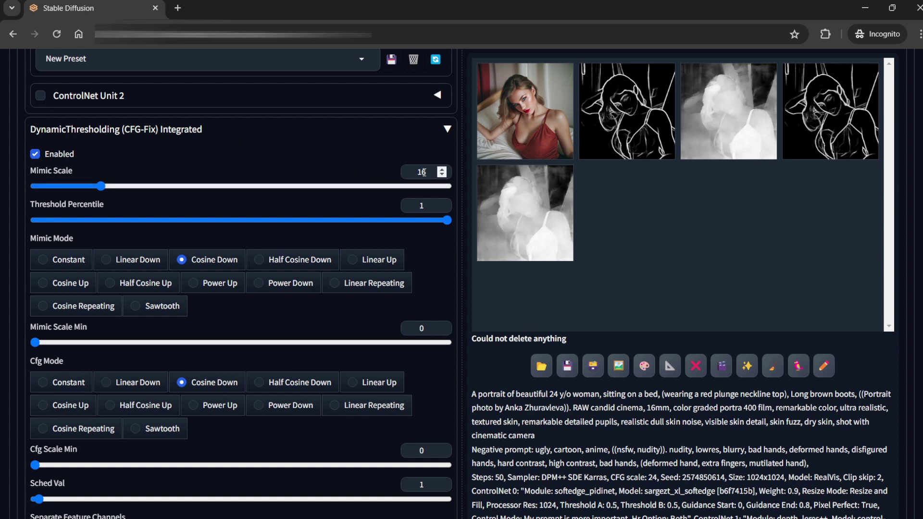
scroll(168, 214, "down", 2)
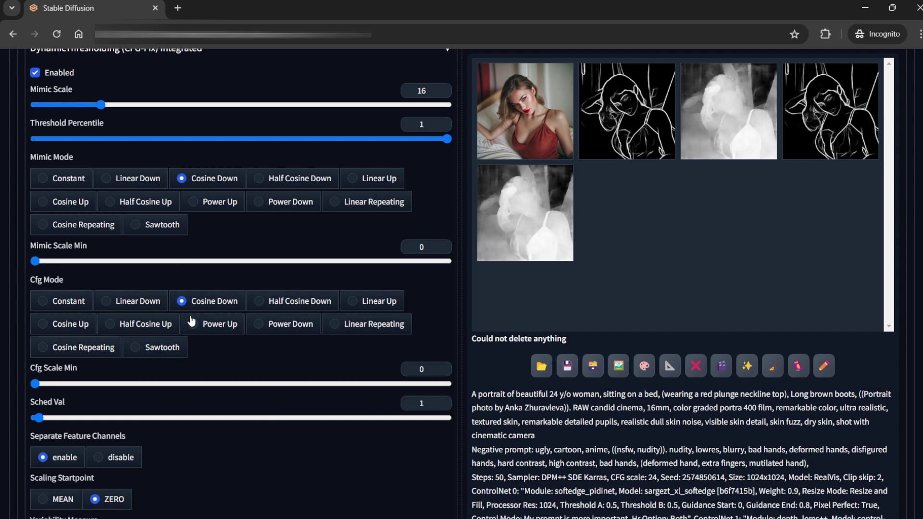
scroll(197, 321, "down", 4)
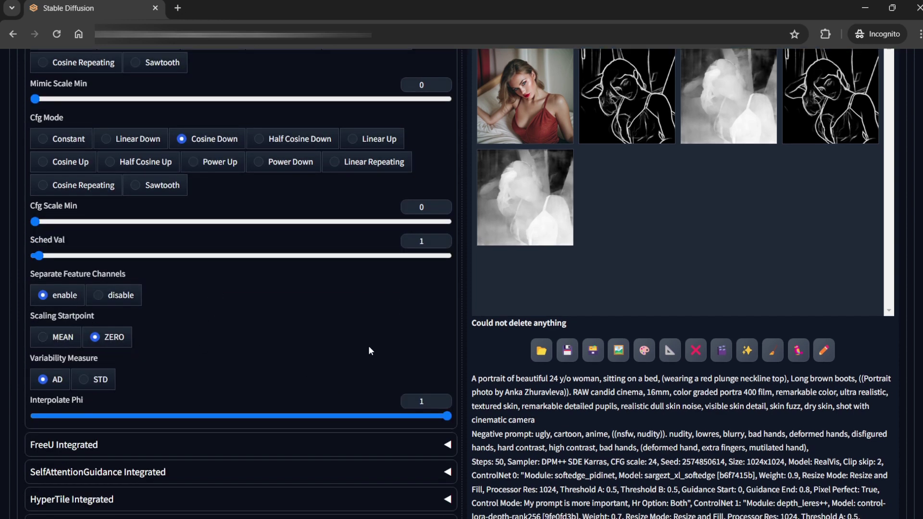
scroll(359, 335, "up", 8)
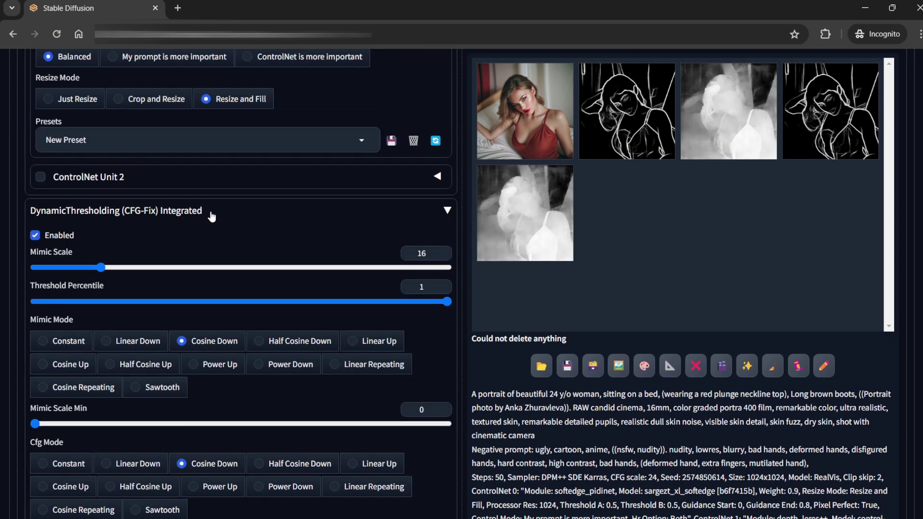
left_click(212, 216)
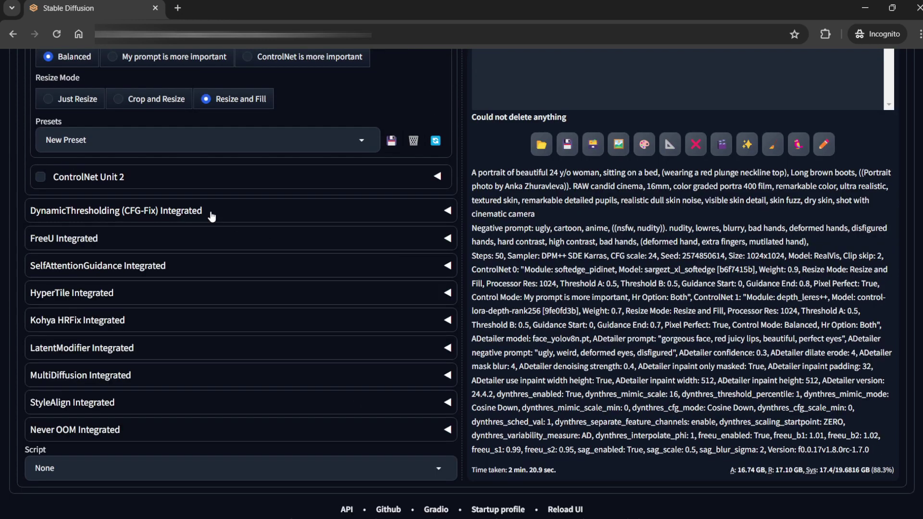
Step: Expand the FreeU and SelfAttentionGuidance settings to check their values, then collapse both
scroll(411, 390, "up", 4)
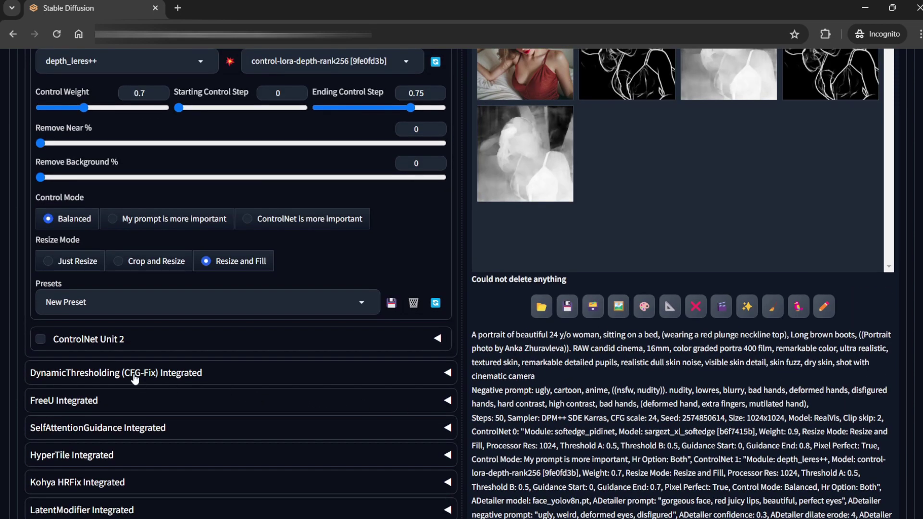
scroll(183, 369, "down", 2)
scroll(87, 315, "down", 2)
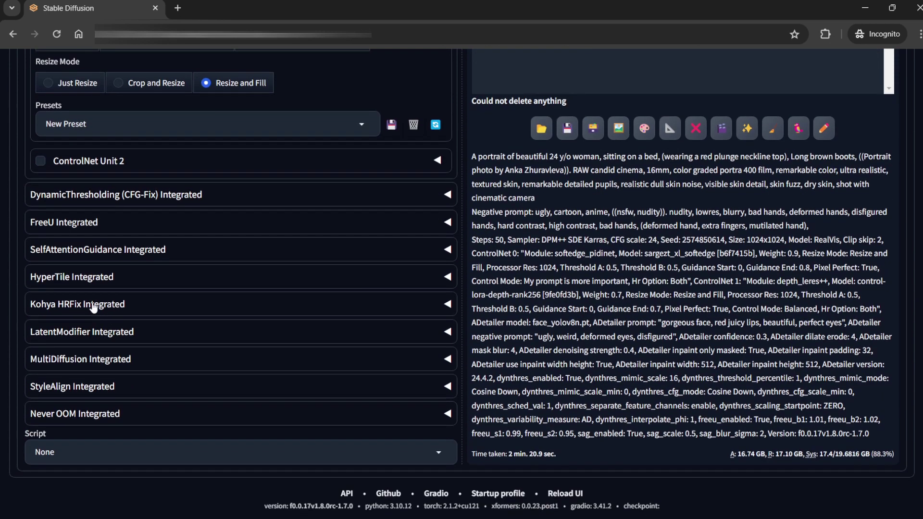
left_click(101, 222)
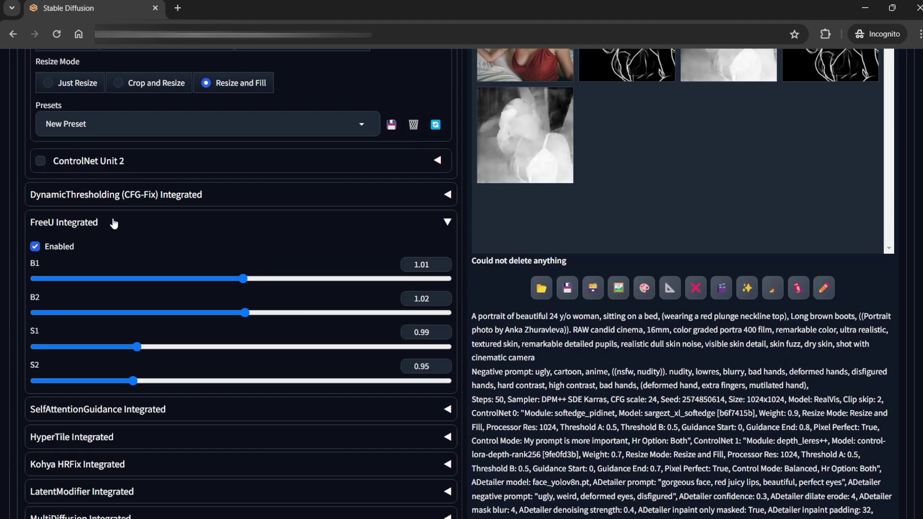
left_click(114, 223)
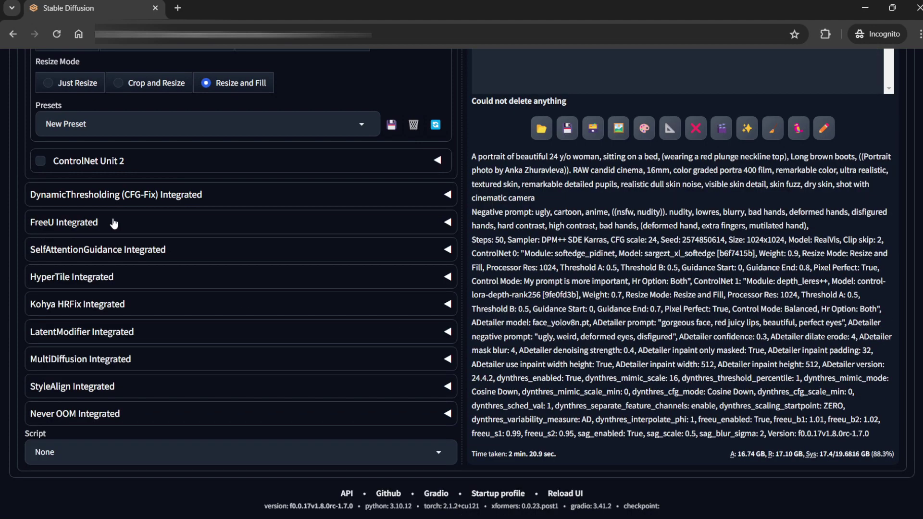
left_click(64, 249)
left_click(90, 253)
scroll(153, 272, "up", 15)
scroll(249, 311, "up", 10)
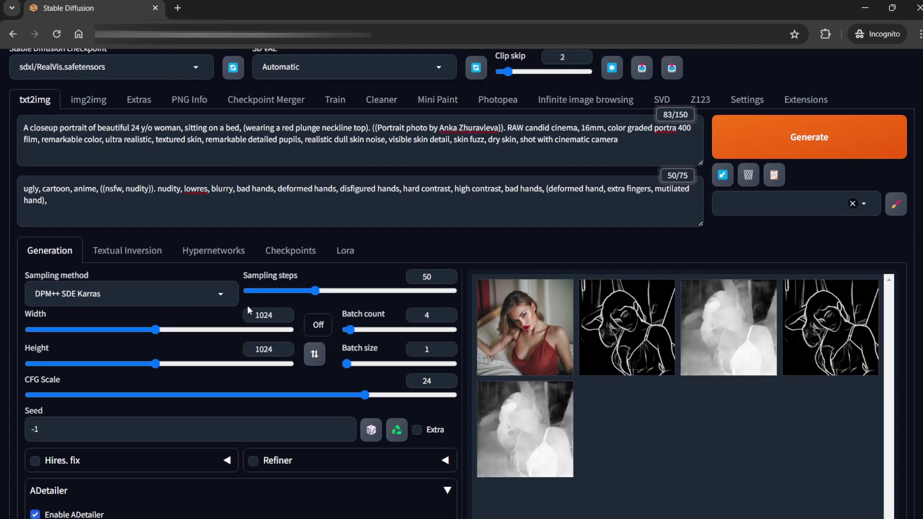
scroll(247, 305, "down", 3)
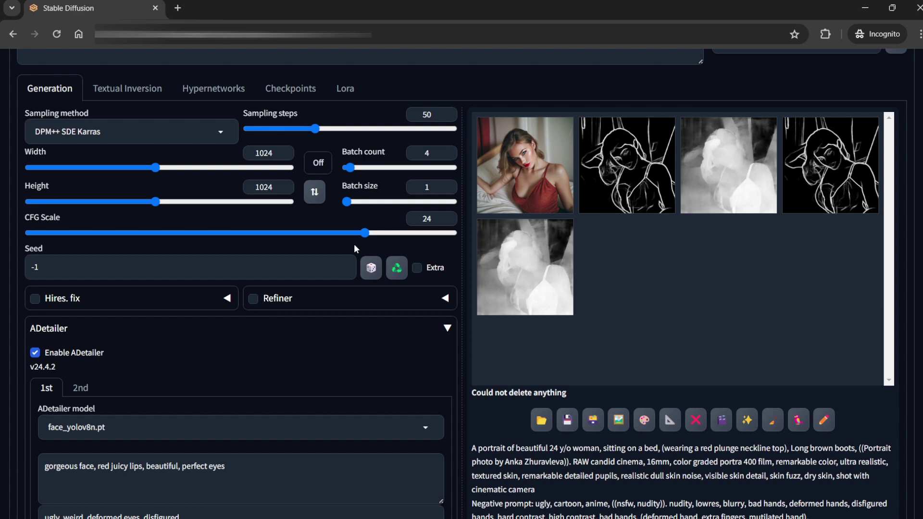
scroll(354, 243, "down", 3)
scroll(110, 193, "down", 2)
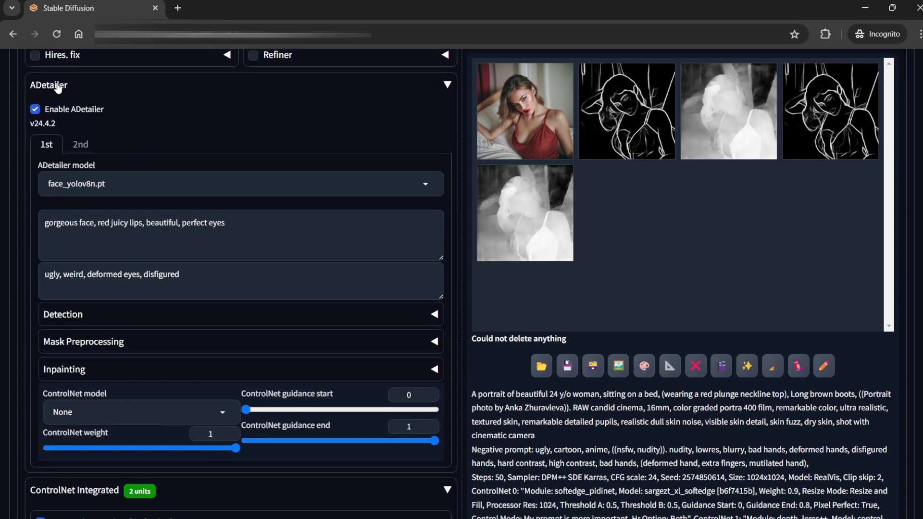
scroll(103, 187, "down", 2)
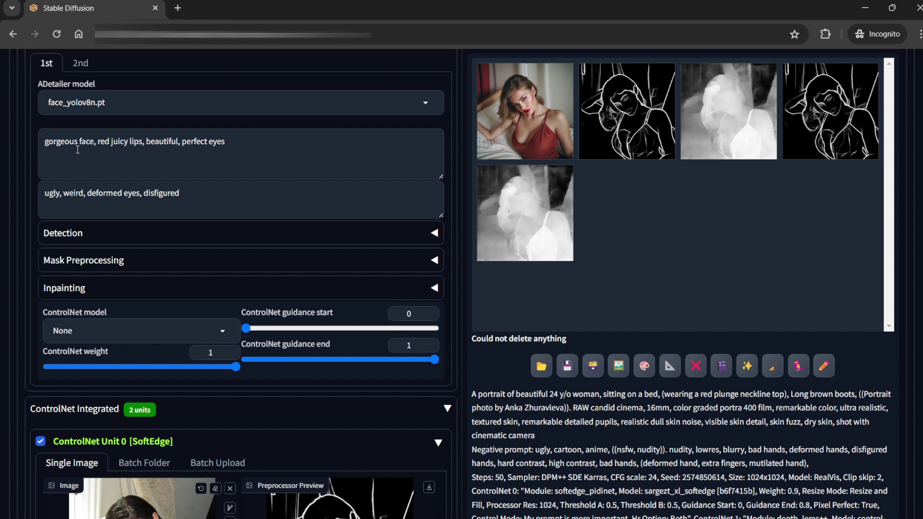
scroll(224, 187, "down", 2)
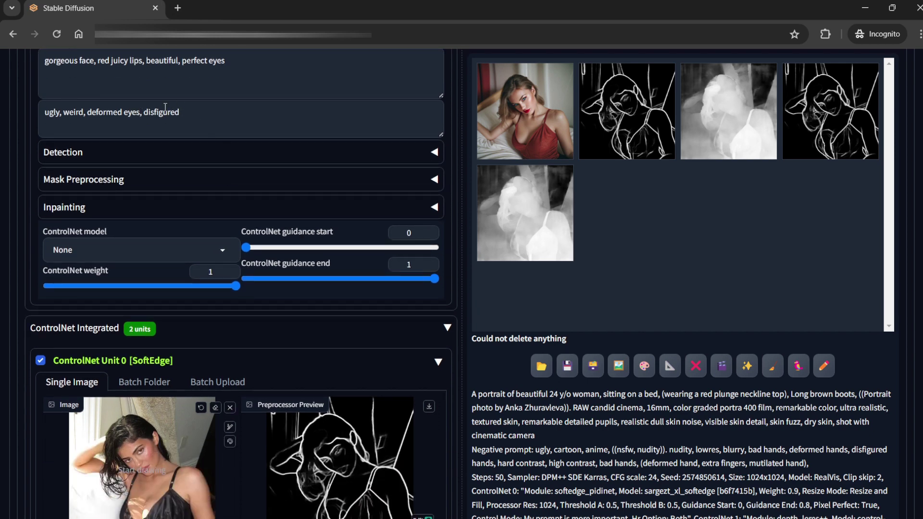
left_click(117, 208)
scroll(140, 208, "down", 2)
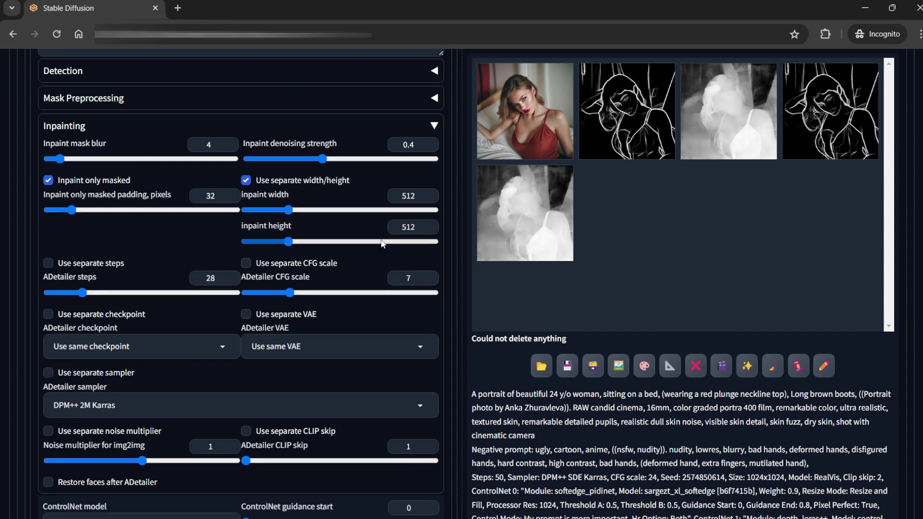
scroll(158, 215, "up", 2)
left_click(97, 207)
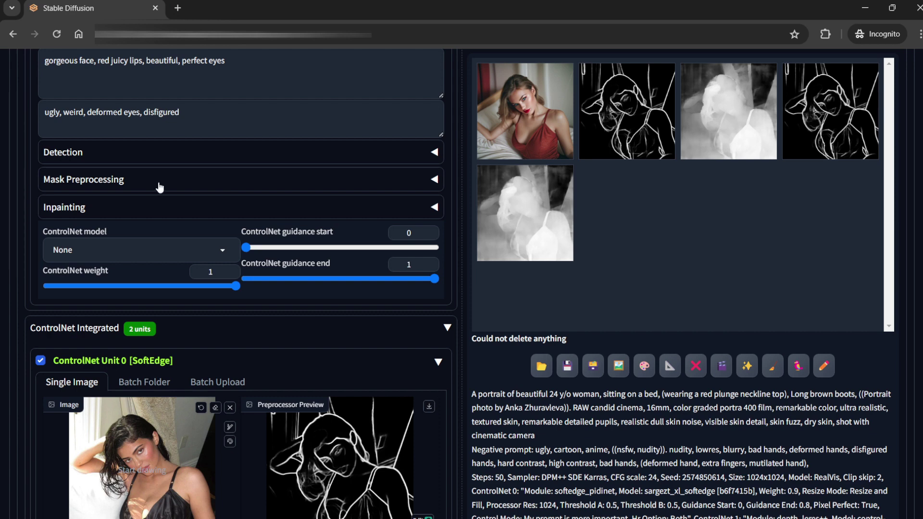
scroll(160, 187, "down", 5)
scroll(96, 200, "up", 10)
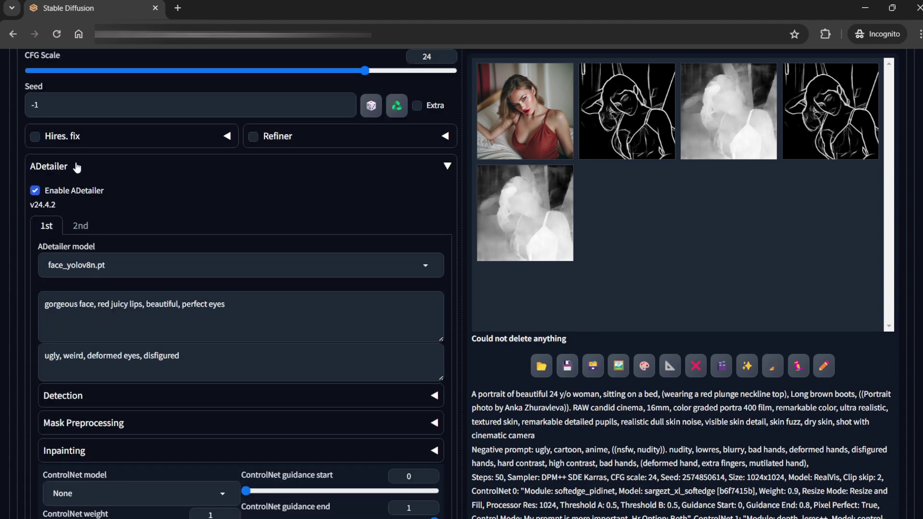
Step: Collapse the ADetailer section and scroll through the ControlNet units
left_click(77, 167)
scroll(221, 293, "down", 4)
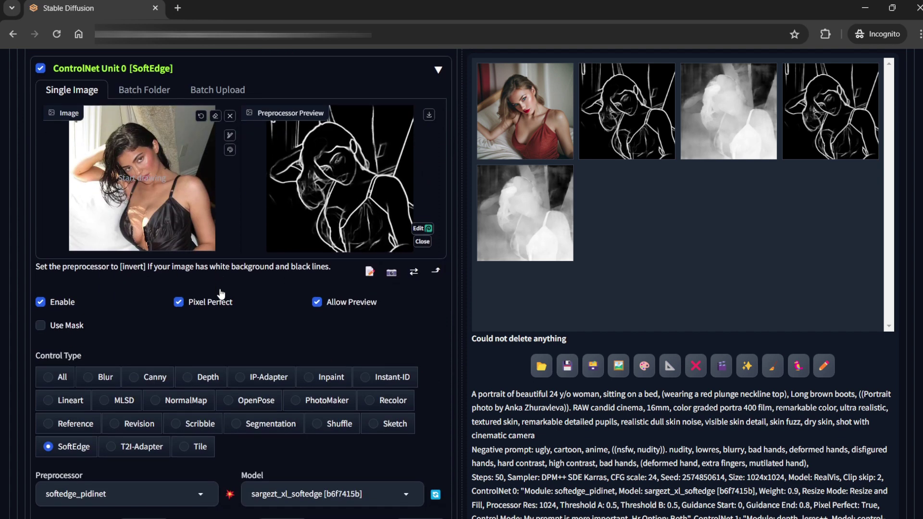
scroll(221, 293, "up", 2)
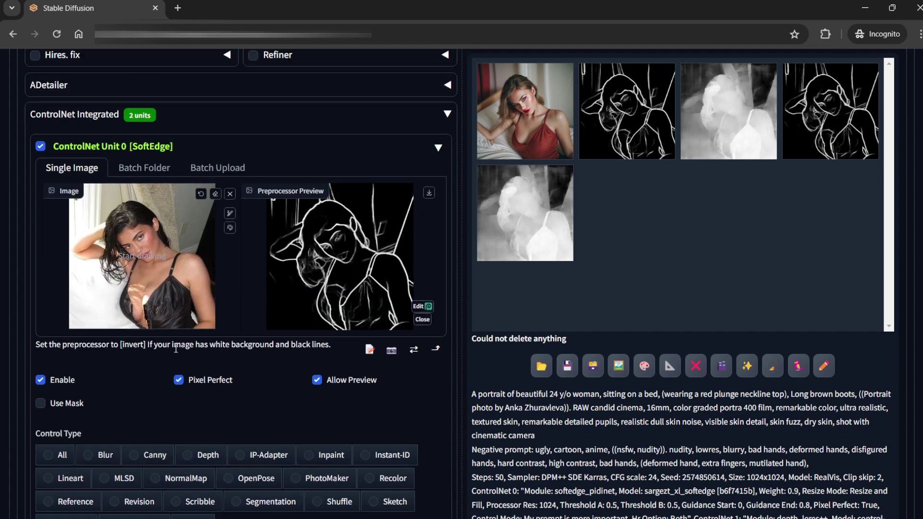
scroll(247, 395, "down", 3)
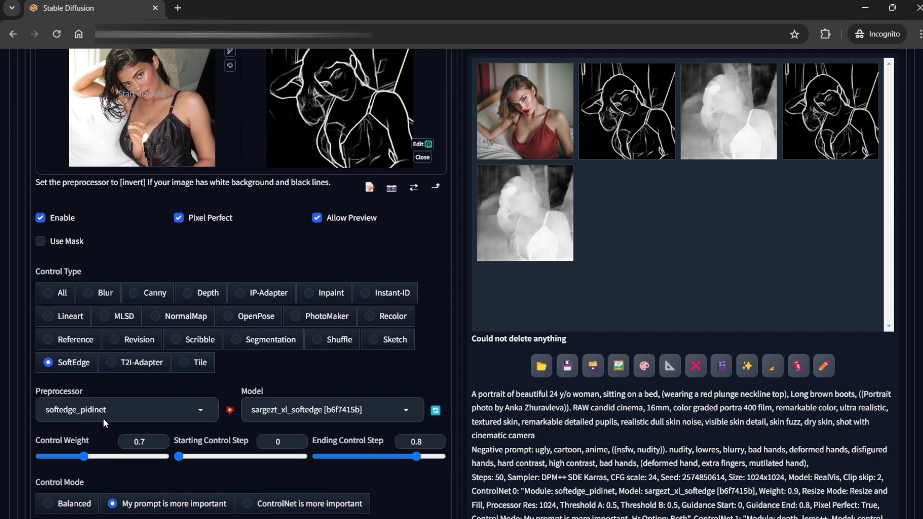
scroll(103, 419, "up", 2)
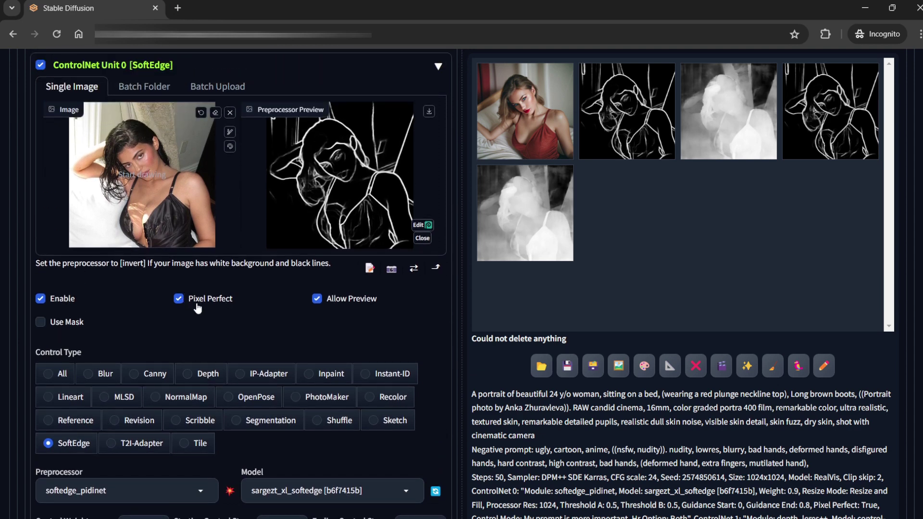
scroll(291, 356, "up", 2)
scroll(292, 373, "down", 6)
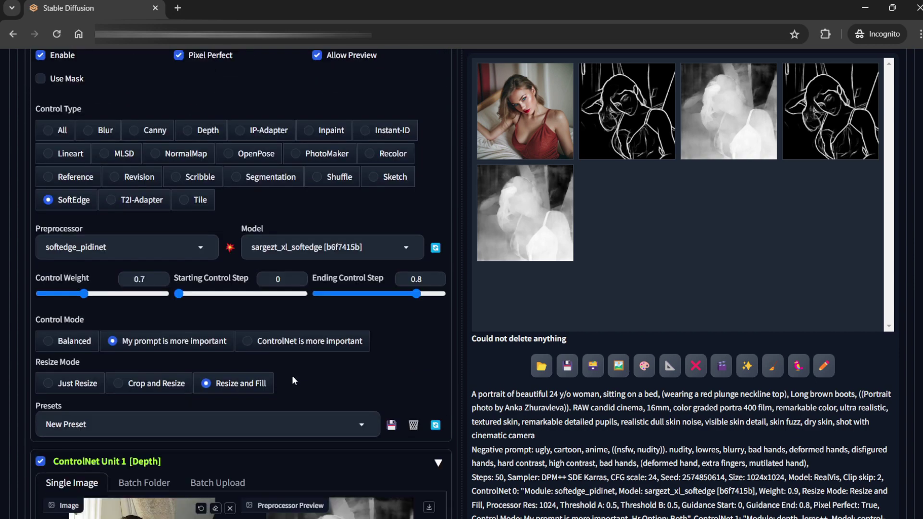
scroll(305, 394, "up", 8)
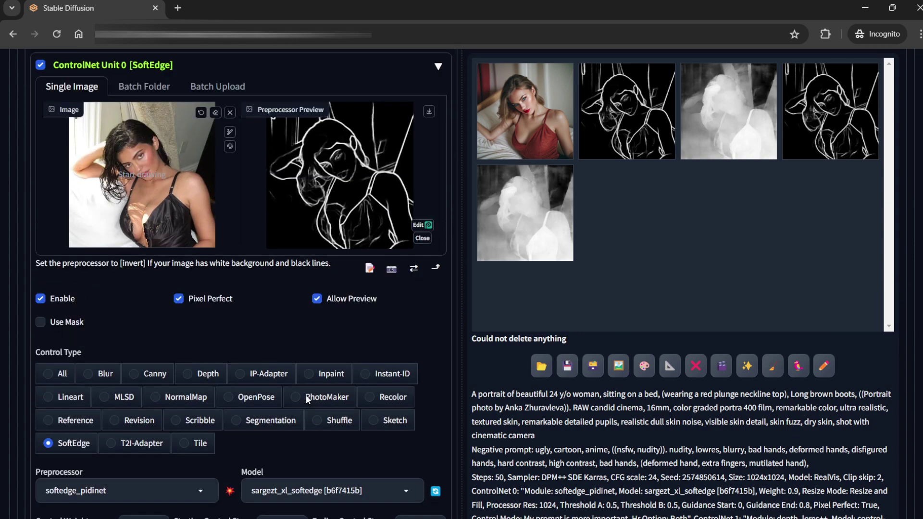
scroll(312, 329, "down", 1)
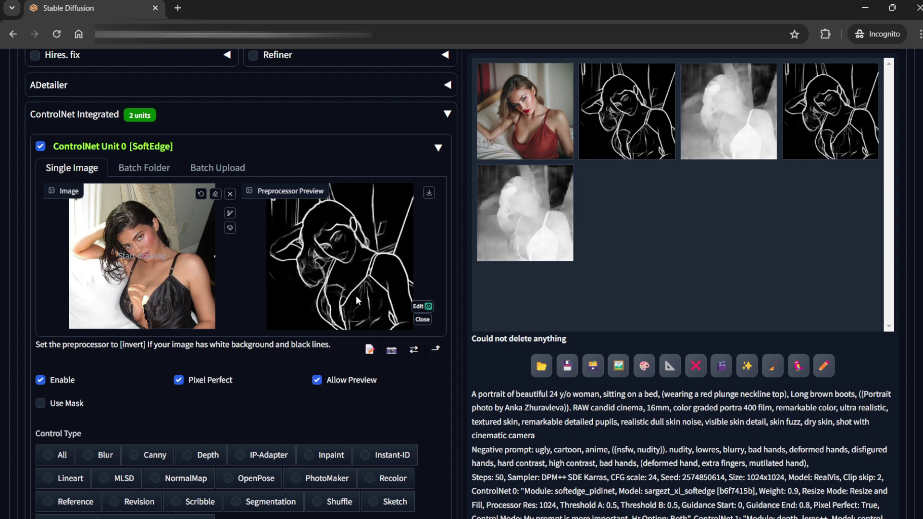
Step: Lower ControlNet Unit 0 (SoftEdge) Ending Control Step from 0.8 to 0.75
scroll(189, 385, "down", 3)
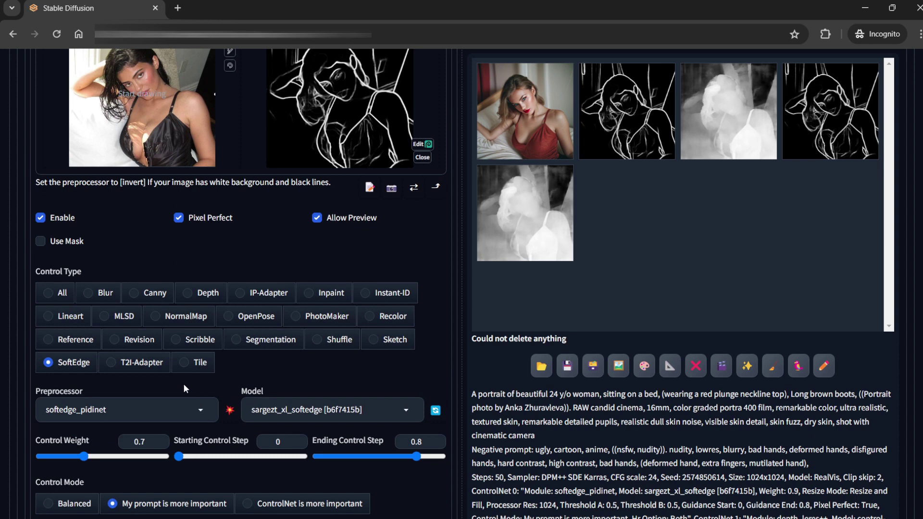
scroll(185, 384, "up", 2)
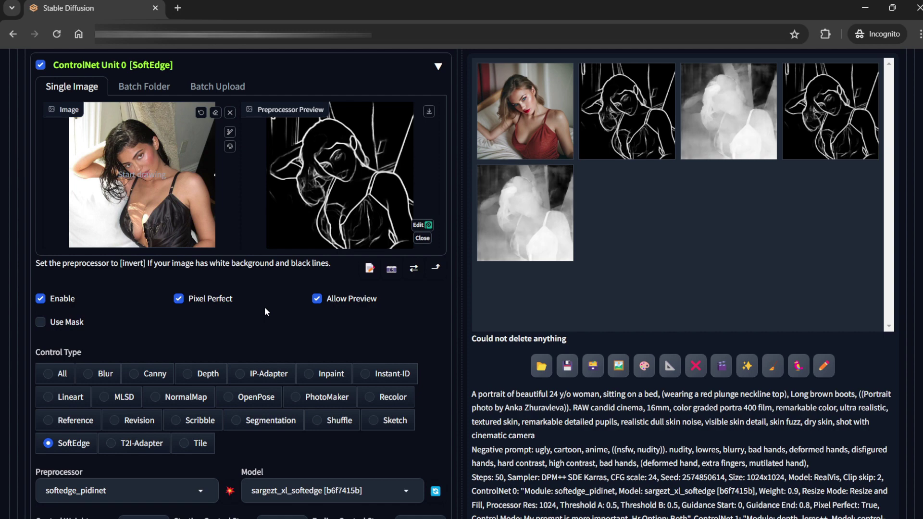
scroll(267, 311, "down", 3)
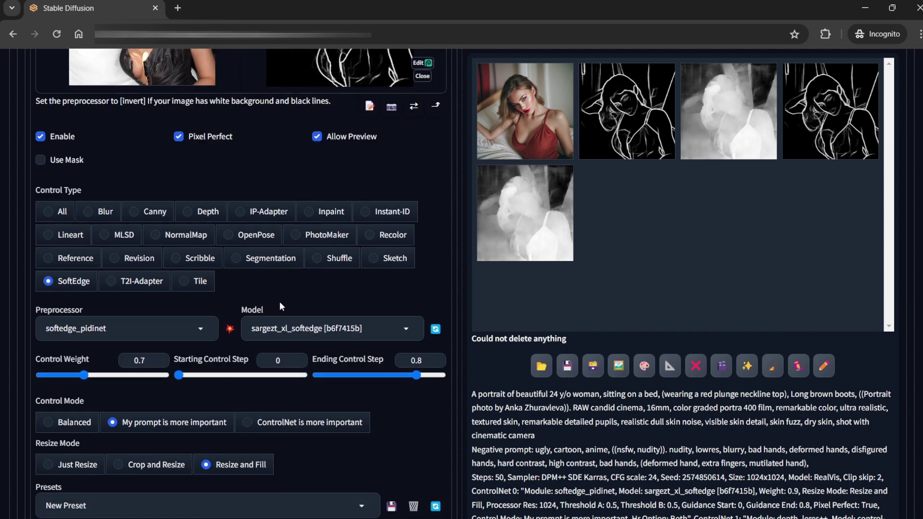
scroll(282, 306, "down", 3)
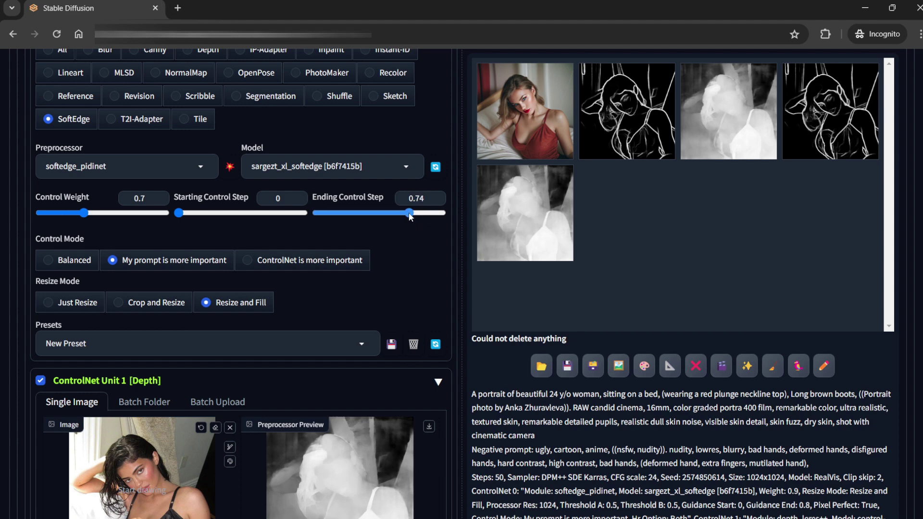
left_click_drag(413, 212, 411, 213)
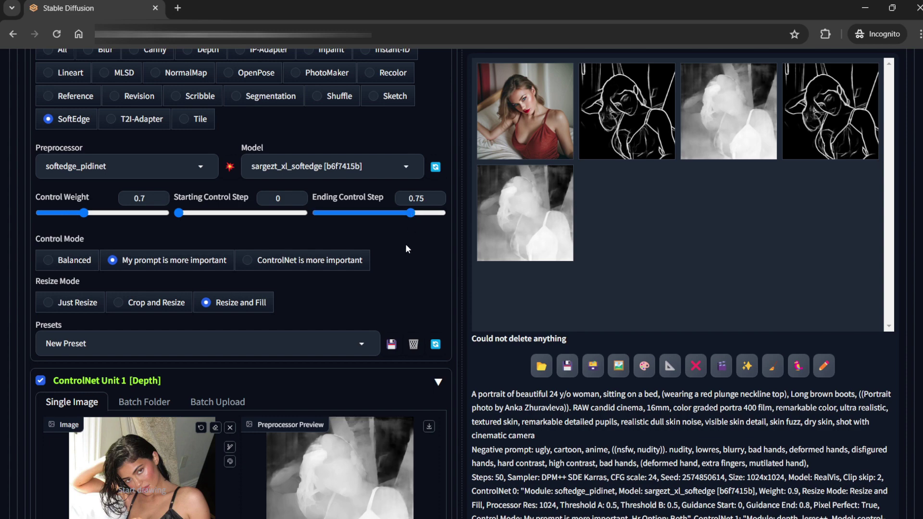
scroll(405, 243, "down", 2)
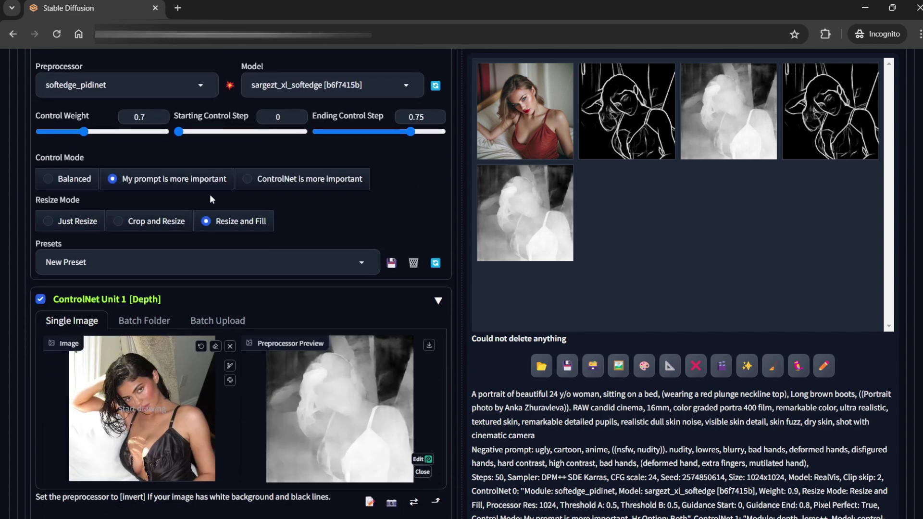
scroll(319, 235, "up", 8)
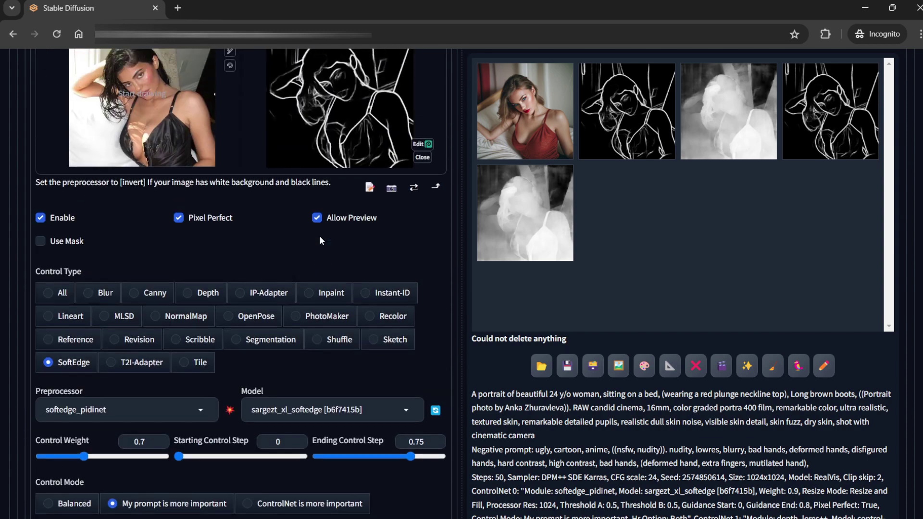
scroll(319, 236, "up", 4)
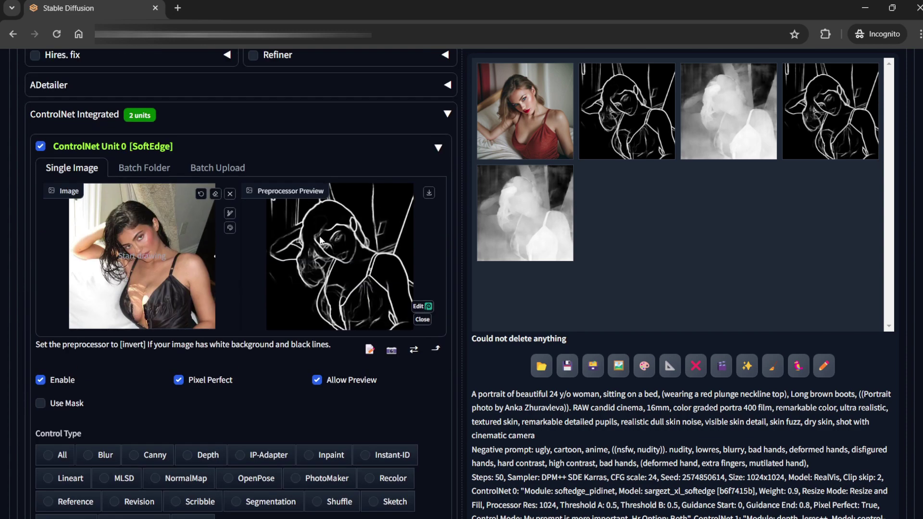
Step: Collapse the SoftEdge unit, review the Depth (depth_leres++) unit's settings, then collapse it
left_click(294, 151)
scroll(274, 205, "down", 2)
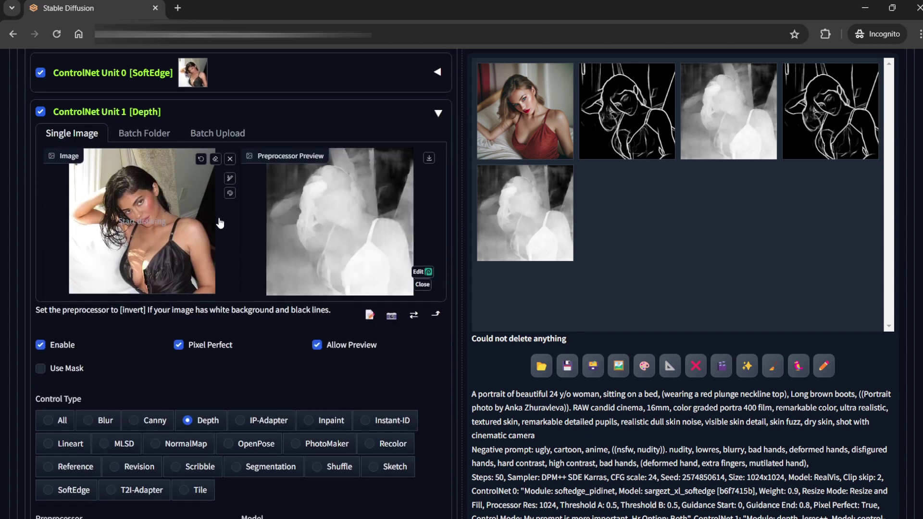
scroll(194, 279, "down", 2)
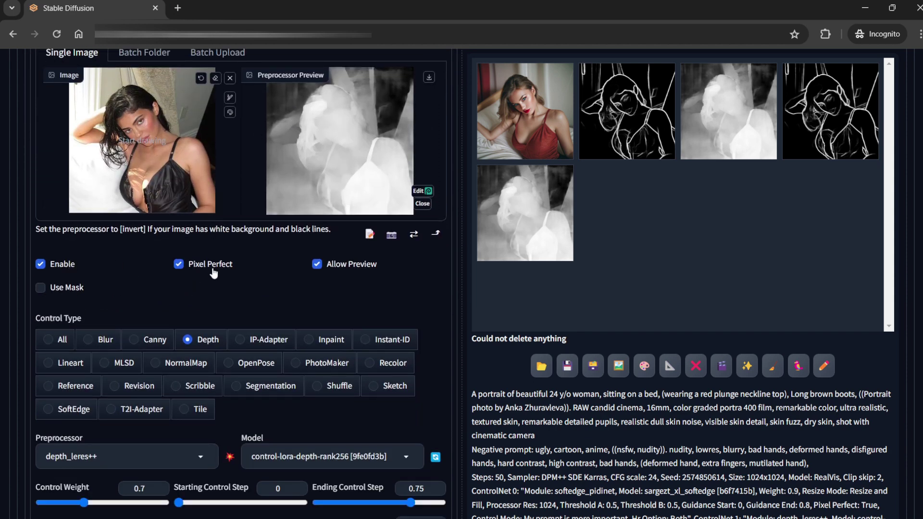
scroll(226, 273, "up", 2)
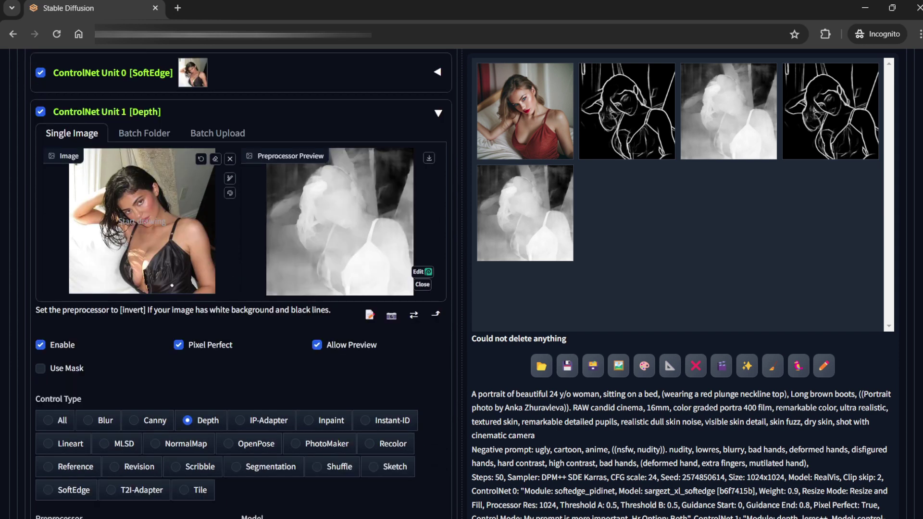
scroll(264, 287, "down", 4)
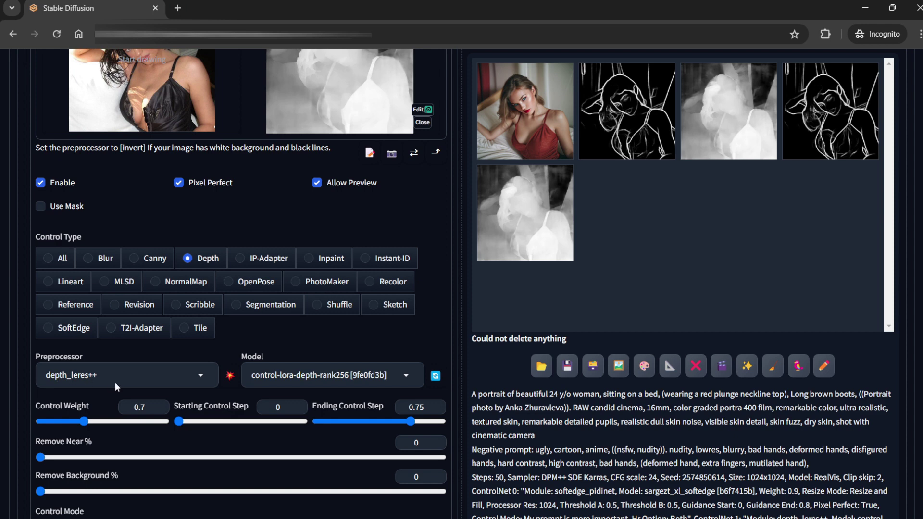
scroll(124, 342, "down", 2)
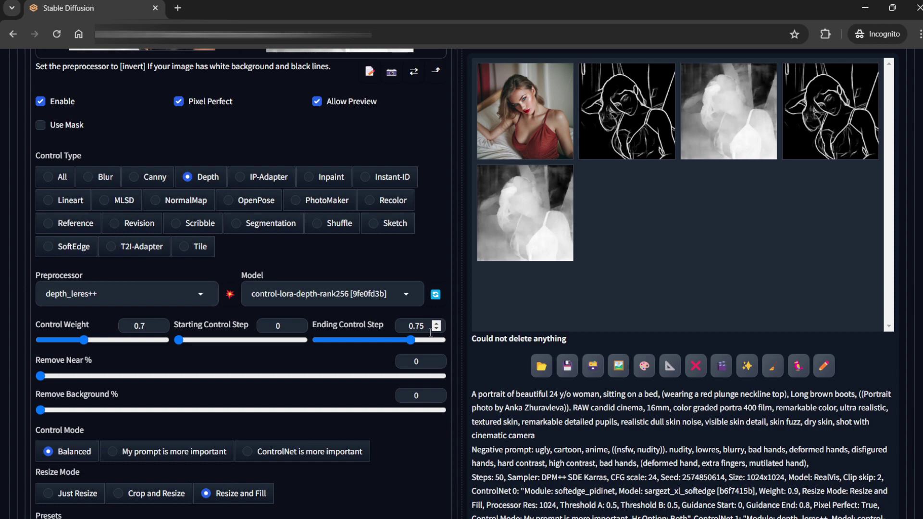
scroll(94, 420, "down", 3)
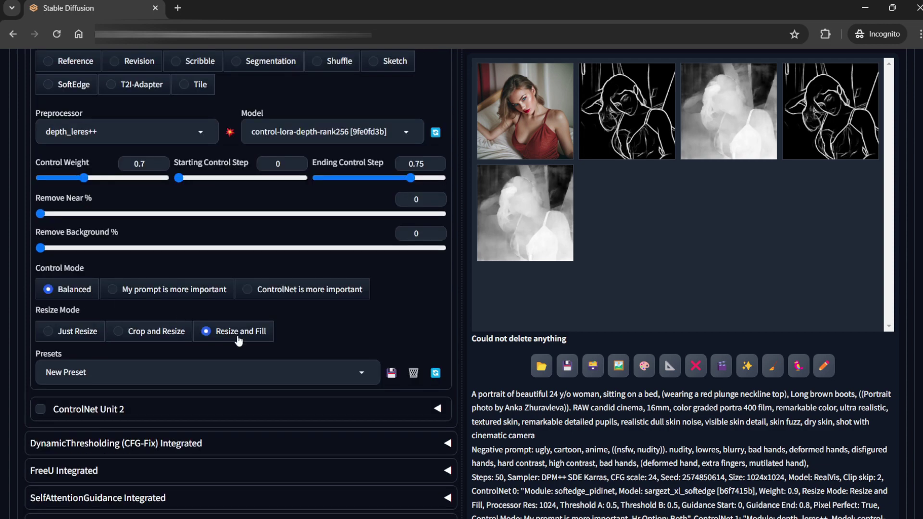
scroll(270, 342, "up", 5)
scroll(347, 345, "up", 4)
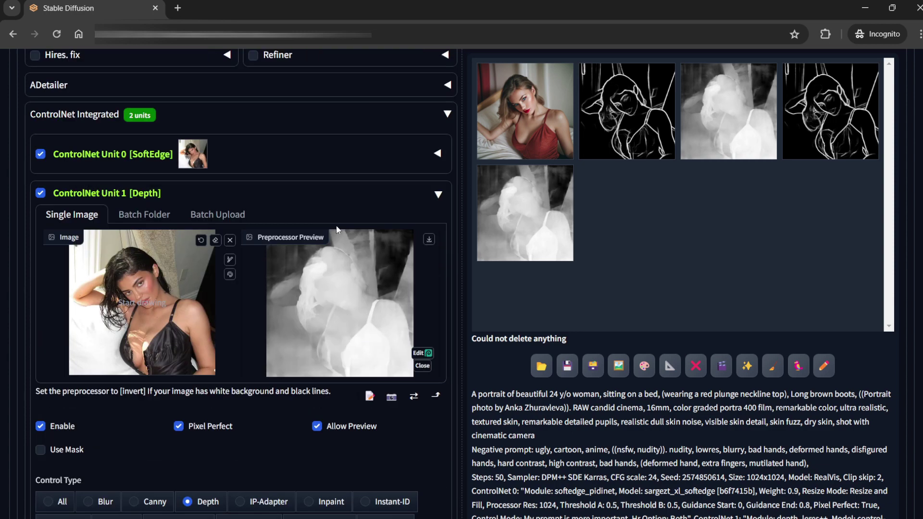
left_click(343, 194)
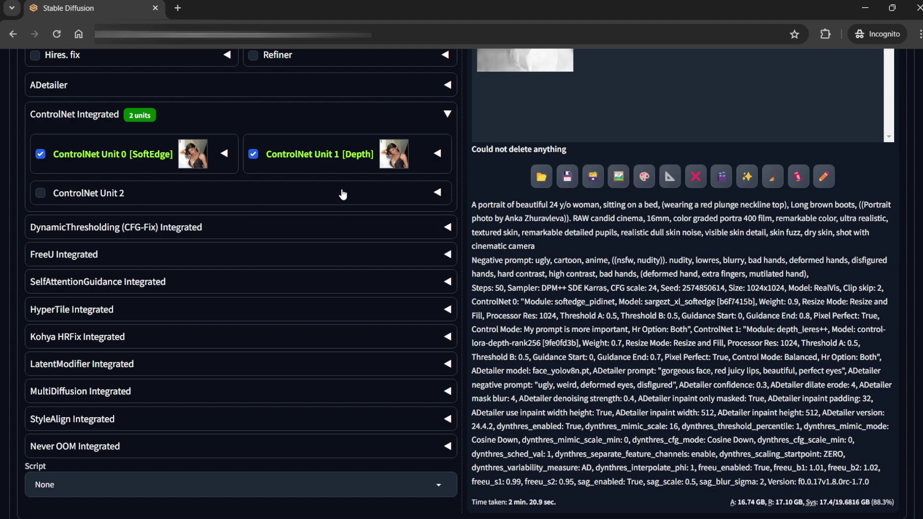
Step: Generate the batch of four red-top bed portraits from the txt2img tab
scroll(339, 294, "up", 8)
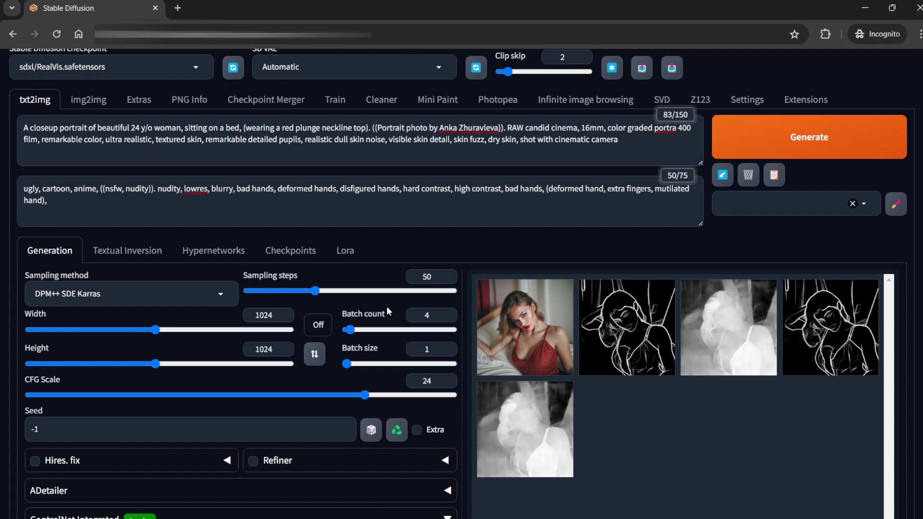
scroll(388, 312, "up", 1)
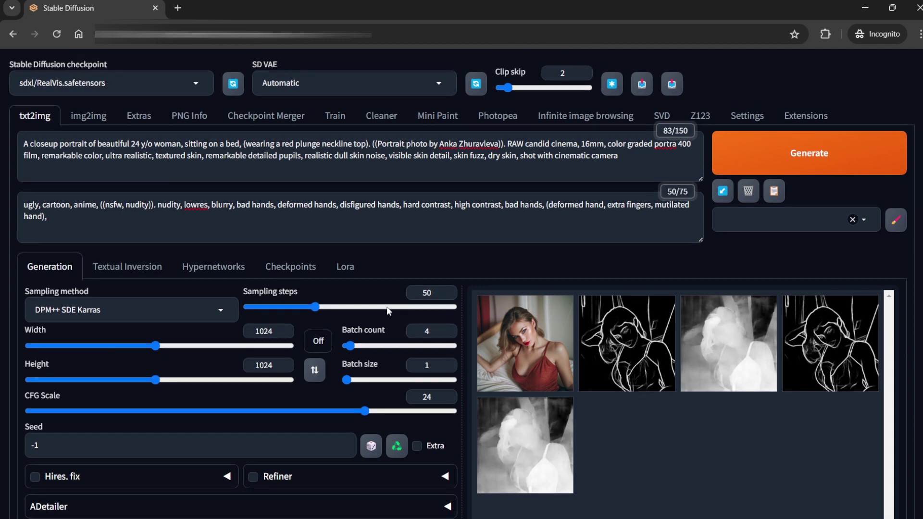
left_click(852, 155)
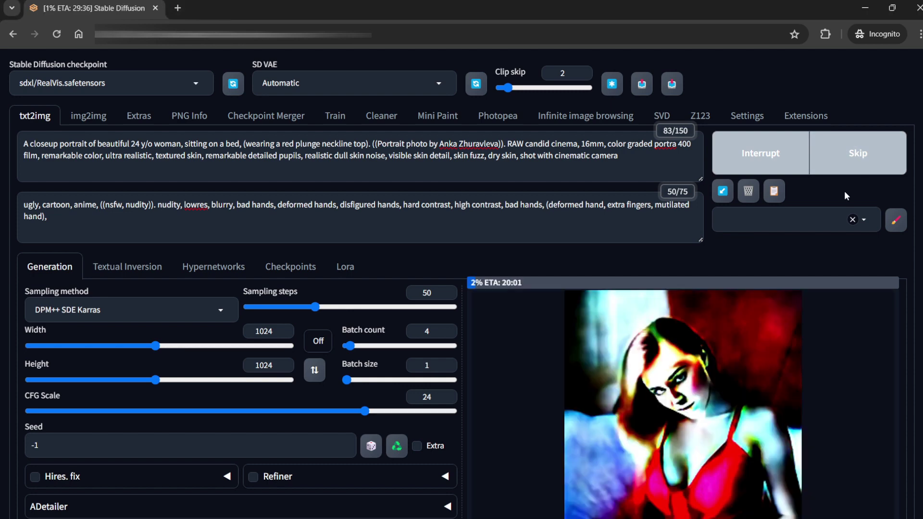
scroll(843, 191, "down", 3)
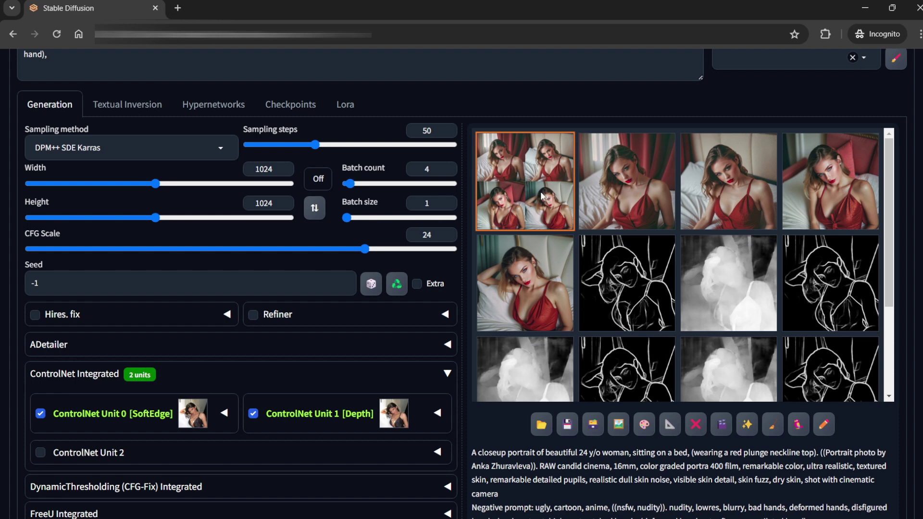
Step: Browse the grid and each generated portrait full-screen, including the red-cushion, cream-headboard and red-curtain ones
left_click(542, 197)
left_click(763, 207)
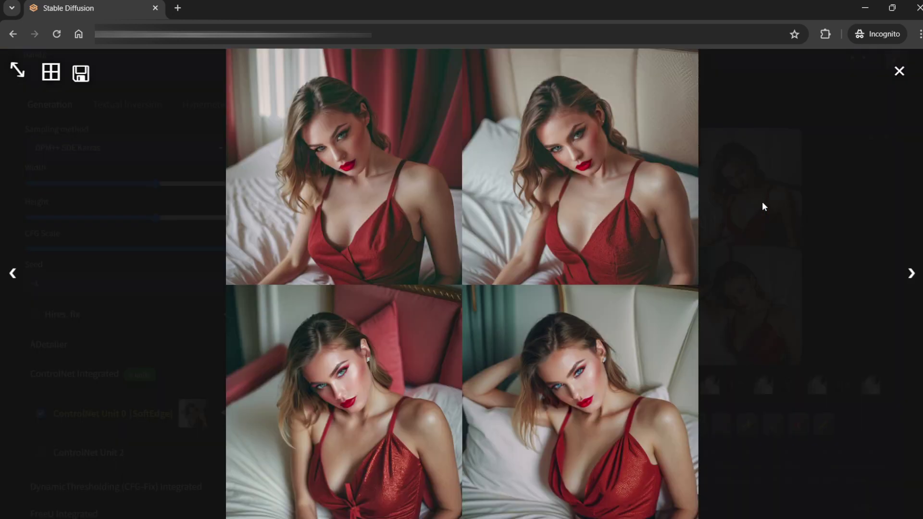
key("Right")
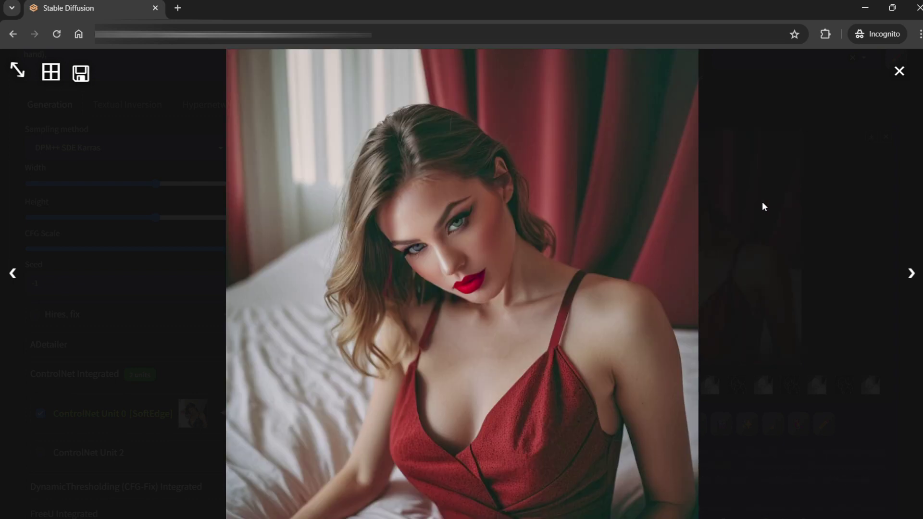
key("Right")
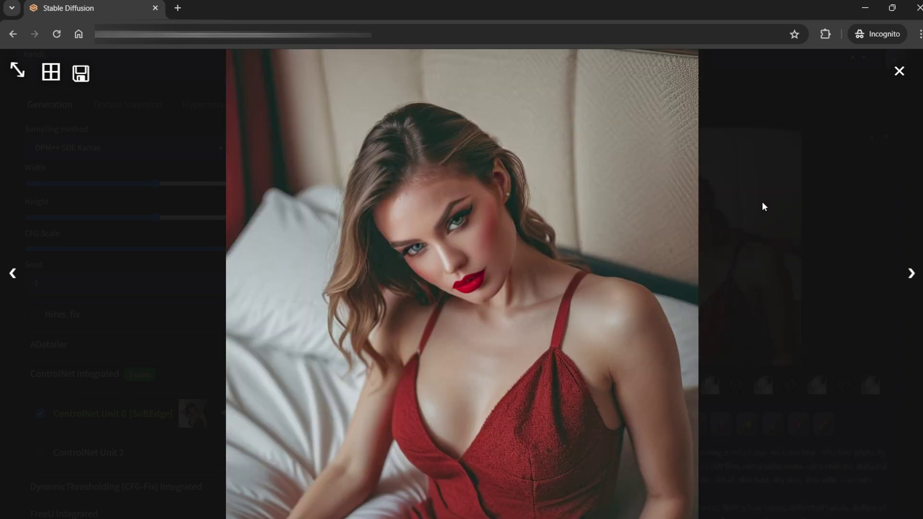
key("Right")
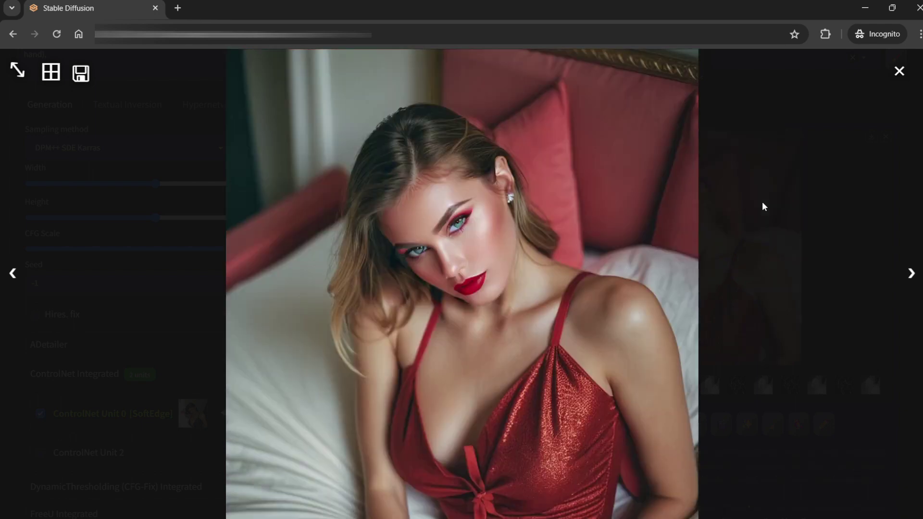
key("Right")
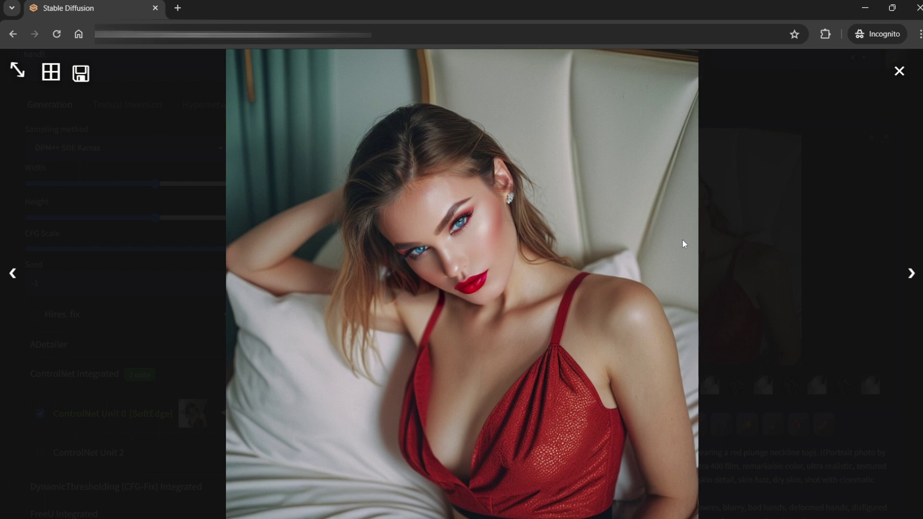
key("Right")
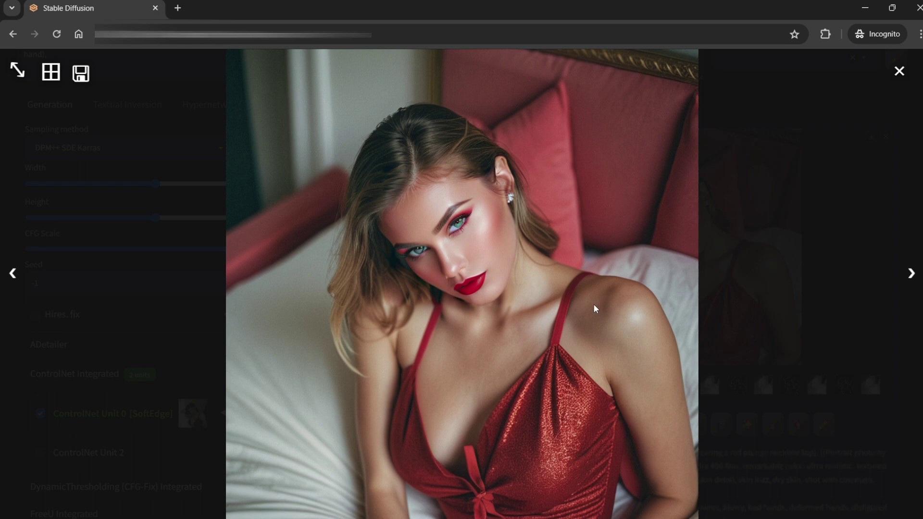
key("Right")
key("Right")
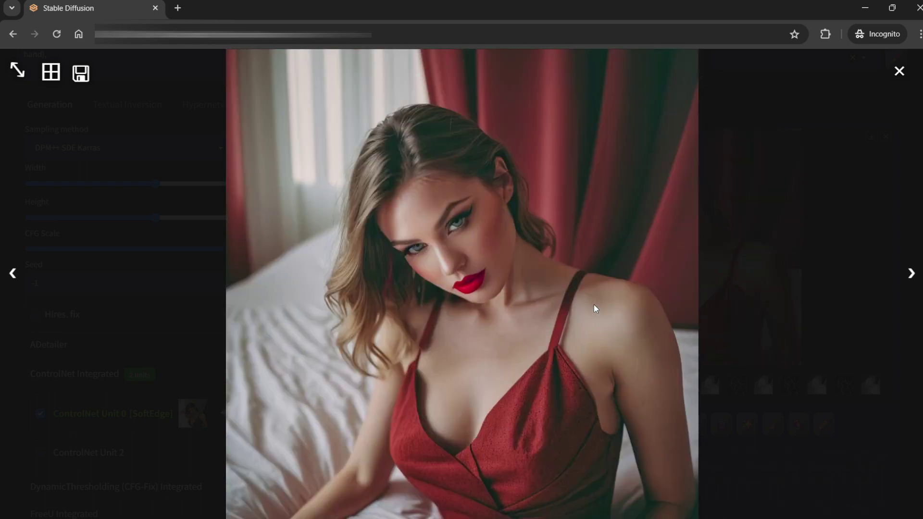
key("Right")
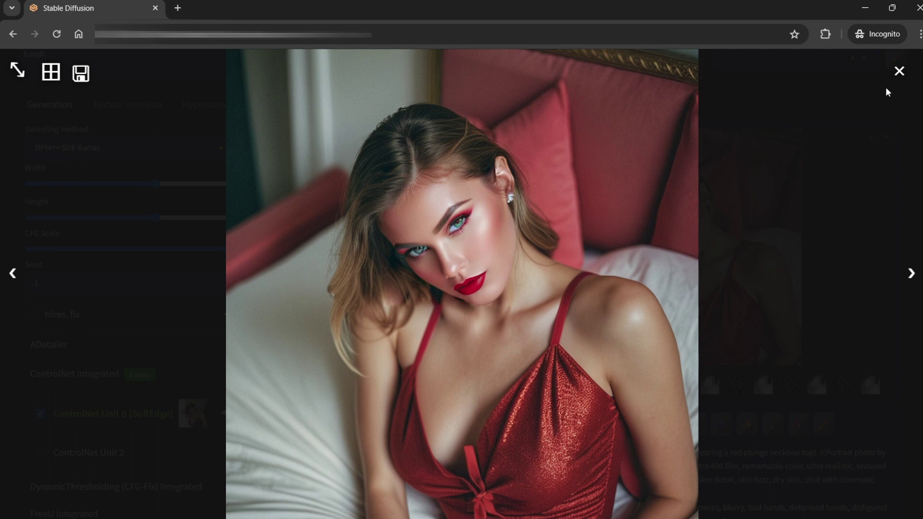
left_click(898, 71)
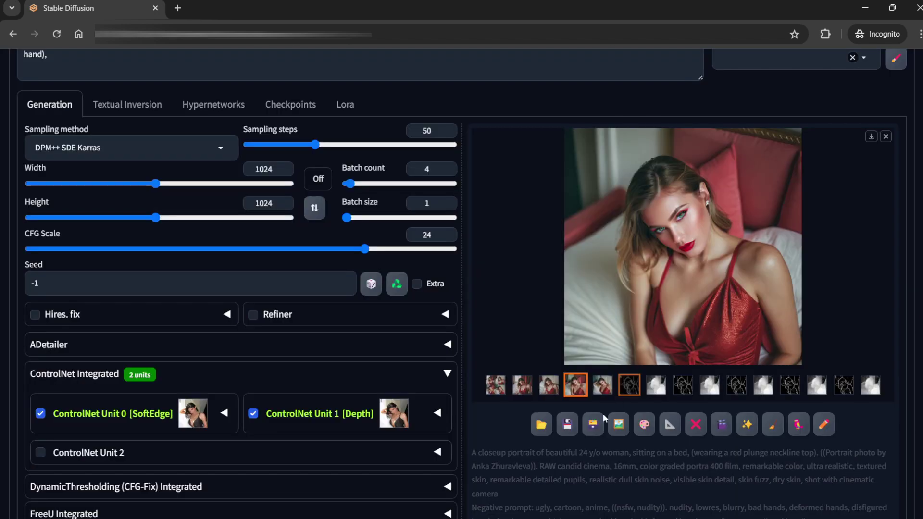
Step: Send the selected red-cushion portrait to img2img
left_click(620, 433)
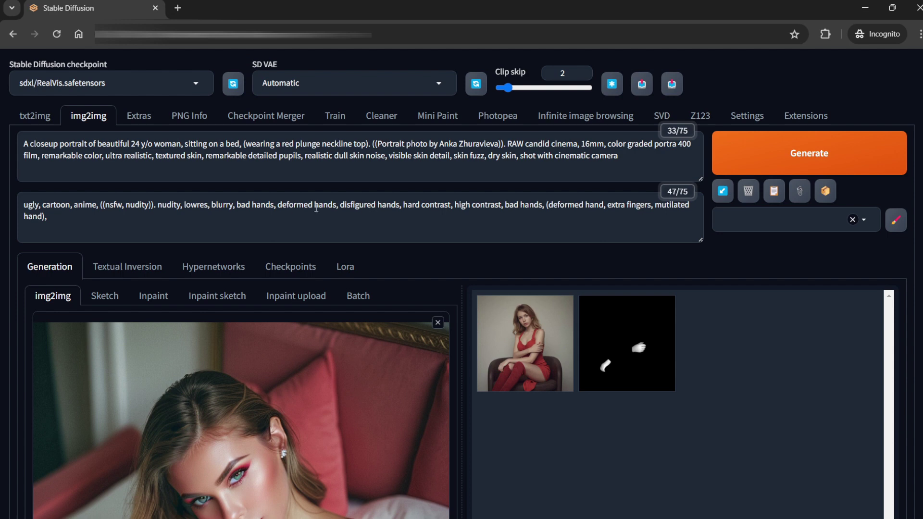
Step: Switch the checkpoint to Dreamshaper_Turbo, set sampling steps to 10 and CFG Scale to 1
left_click(173, 82)
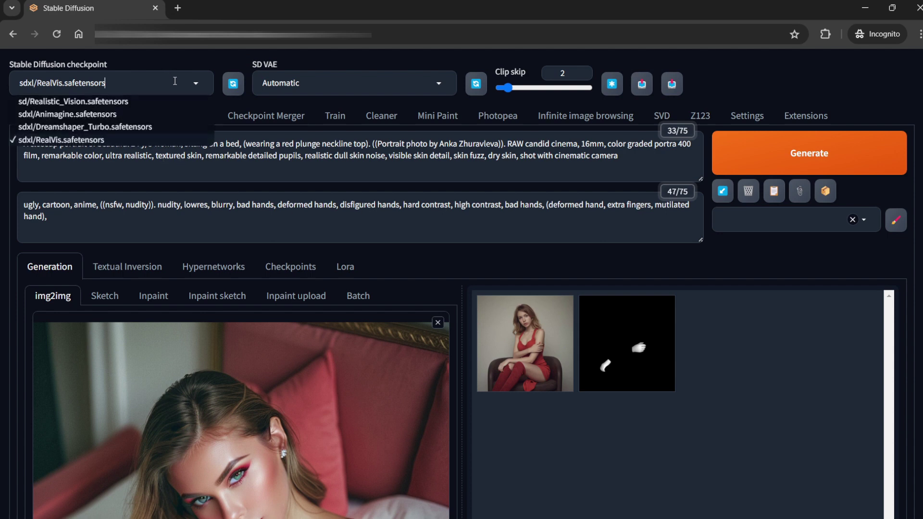
left_click(84, 127)
scroll(377, 247, "down", 10)
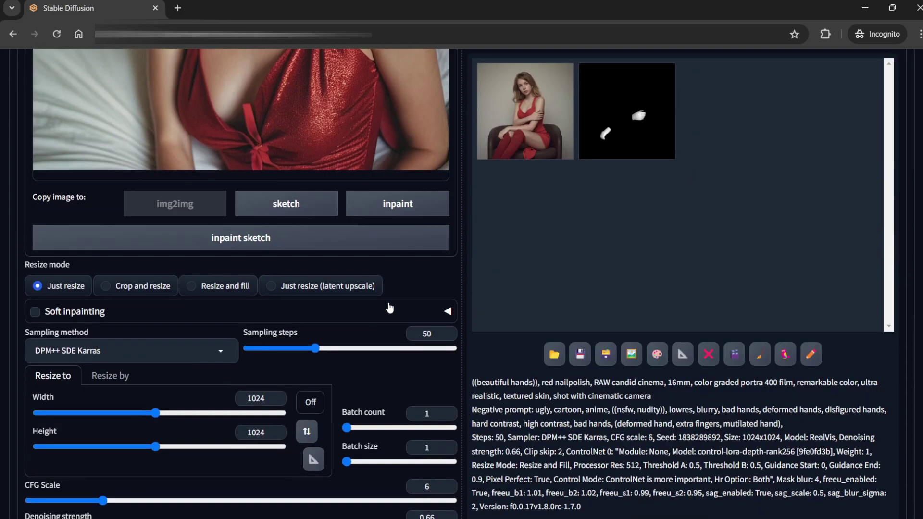
scroll(389, 307, "down", 3)
left_click_drag(313, 185, 261, 189)
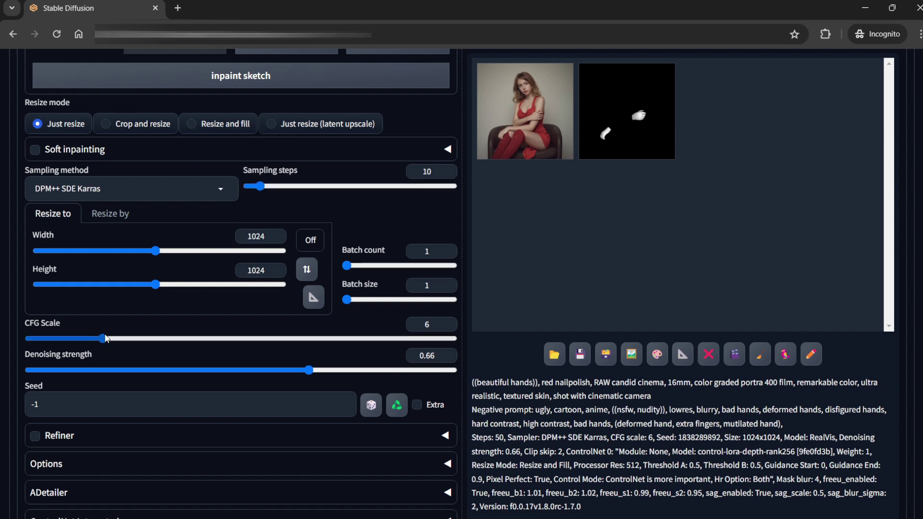
left_click_drag(103, 338, 29, 338)
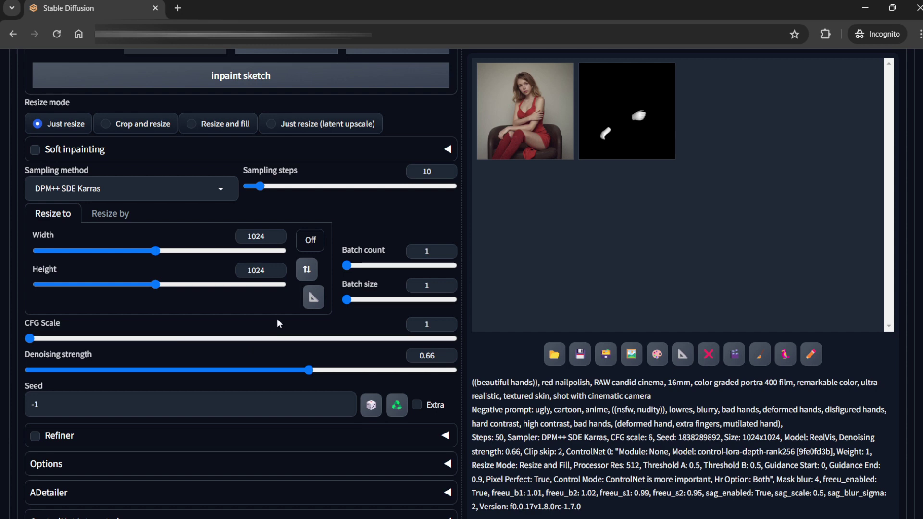
Step: Resize by scale 2 and set the batch count to 4
scroll(277, 318, "up", 5)
scroll(277, 318, "down", 3)
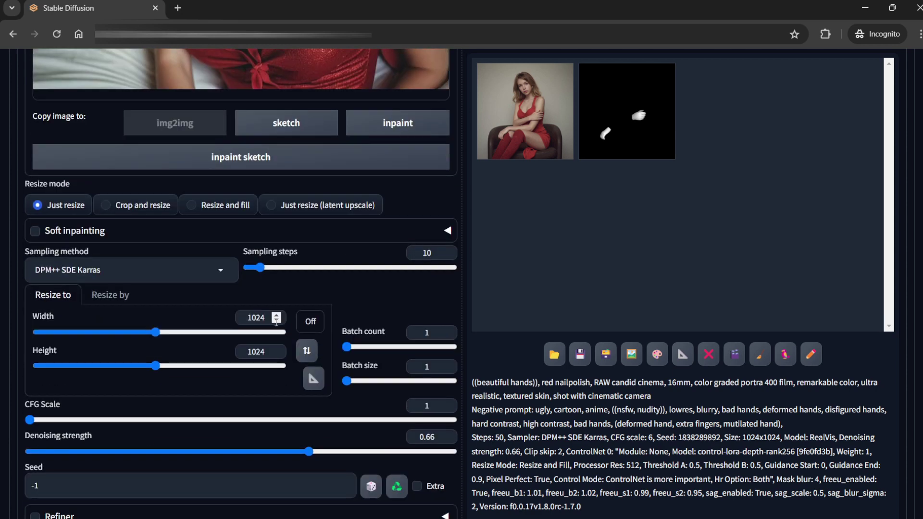
left_click(110, 294)
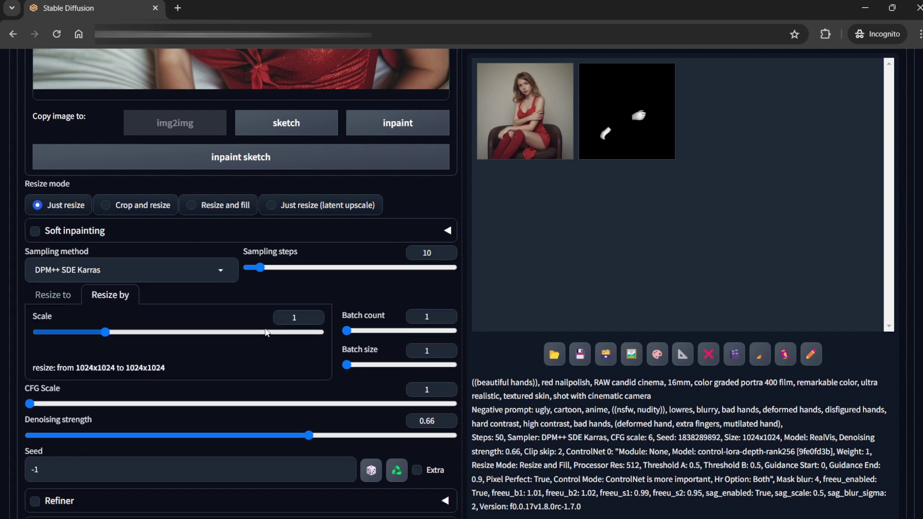
double_click(288, 315)
type("2")
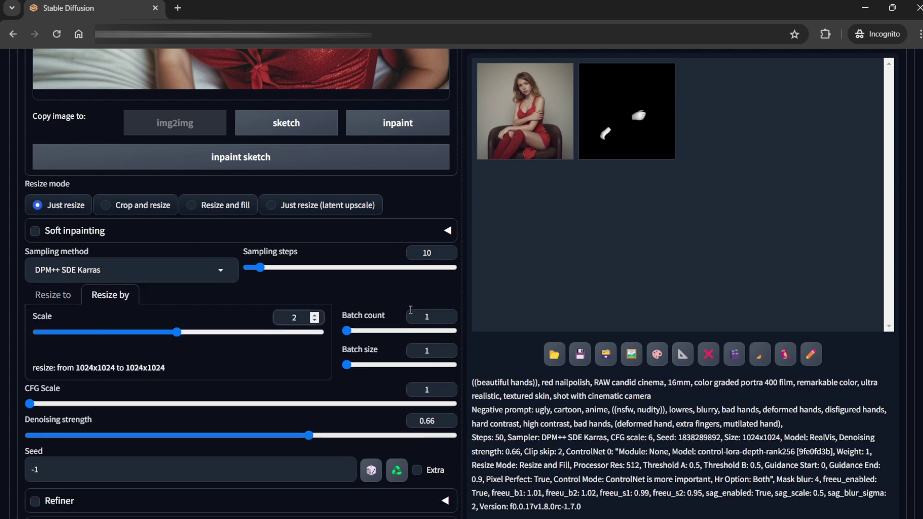
double_click(427, 316)
type("4")
Step: Expand the ADetailer settings to check them, then collapse them again
scroll(368, 311, "down", 5)
scroll(270, 285, "up", 3)
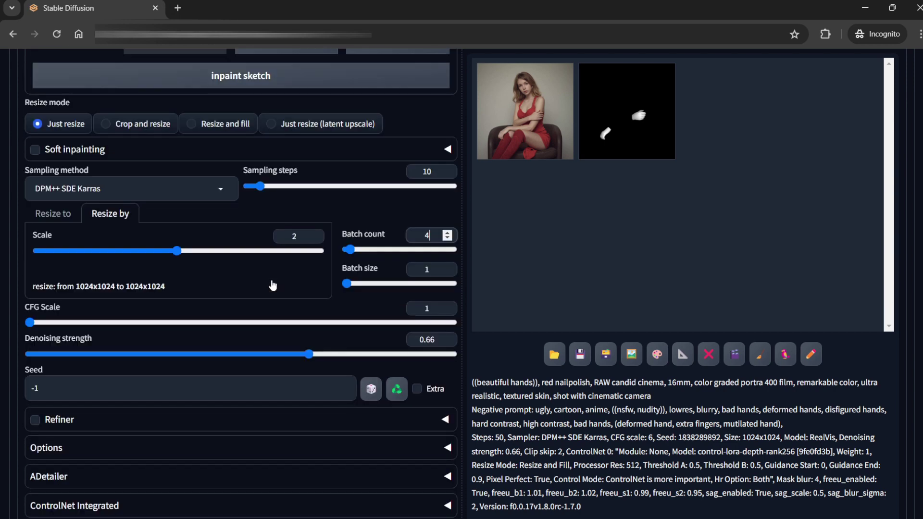
scroll(88, 436, "down", 3)
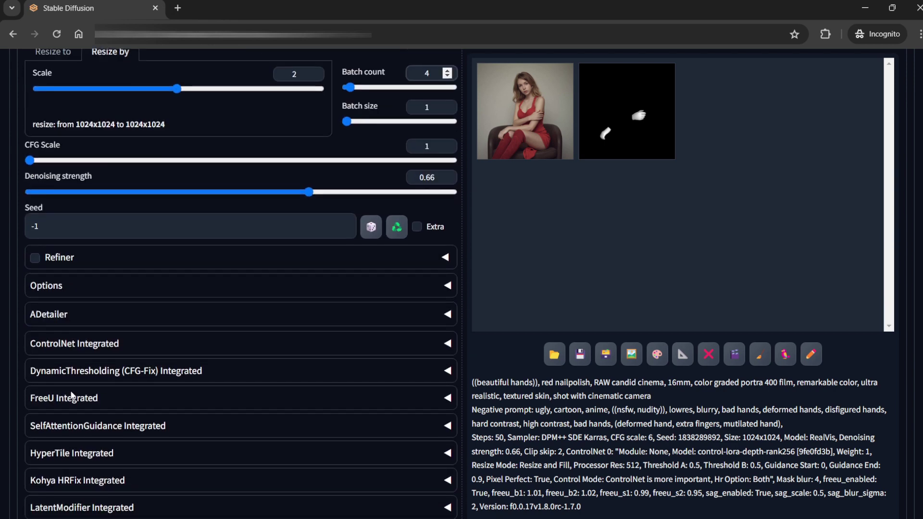
left_click(52, 314)
left_click(54, 316)
scroll(113, 350, "down", 3)
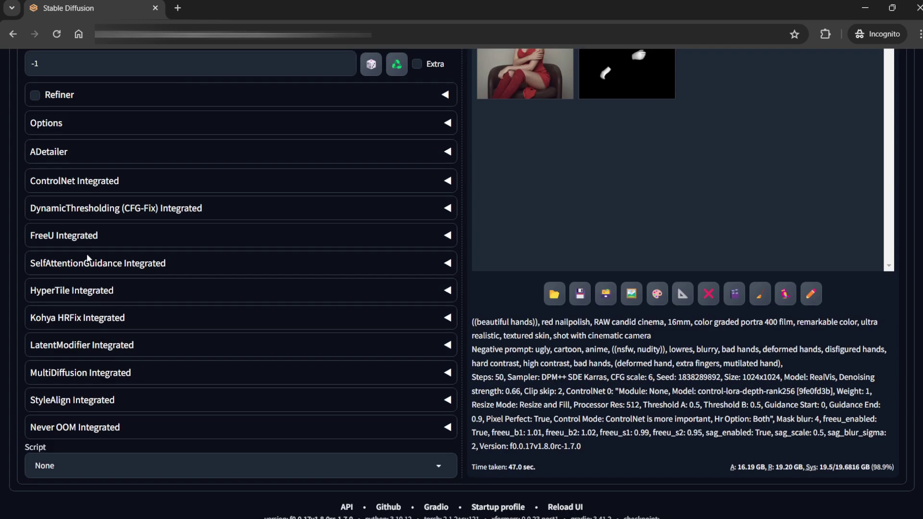
Step: Check the DynamicThresholding, FreeU and SelfAttentionGuidance settings, collapsing each afterwards
left_click(93, 210)
left_click(93, 211)
left_click(63, 240)
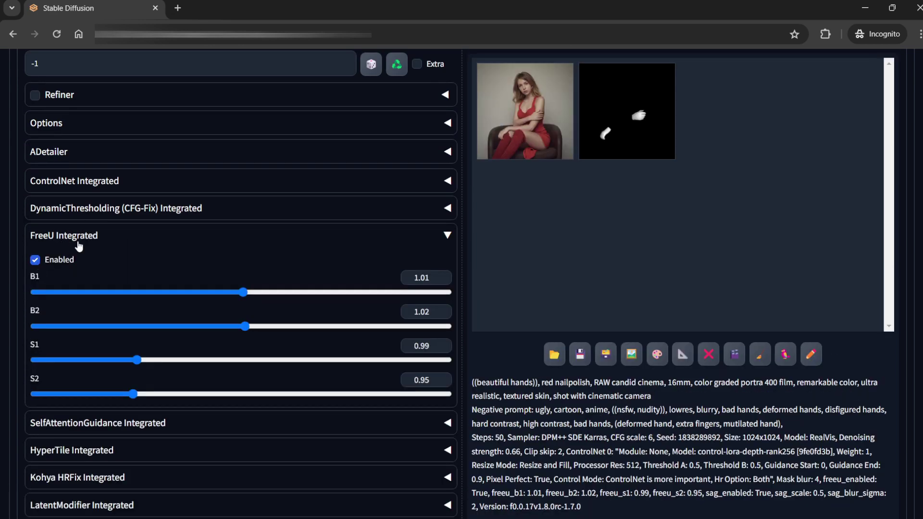
left_click(102, 237)
left_click(93, 265)
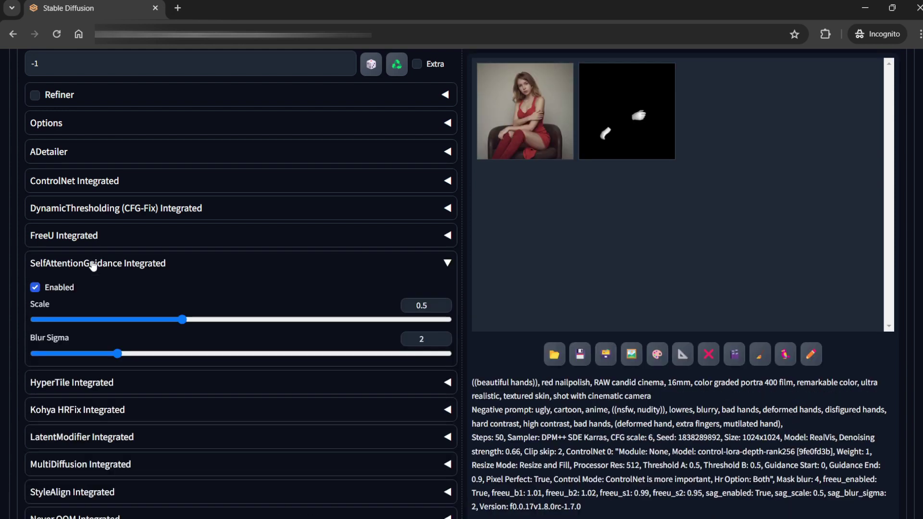
left_click(104, 266)
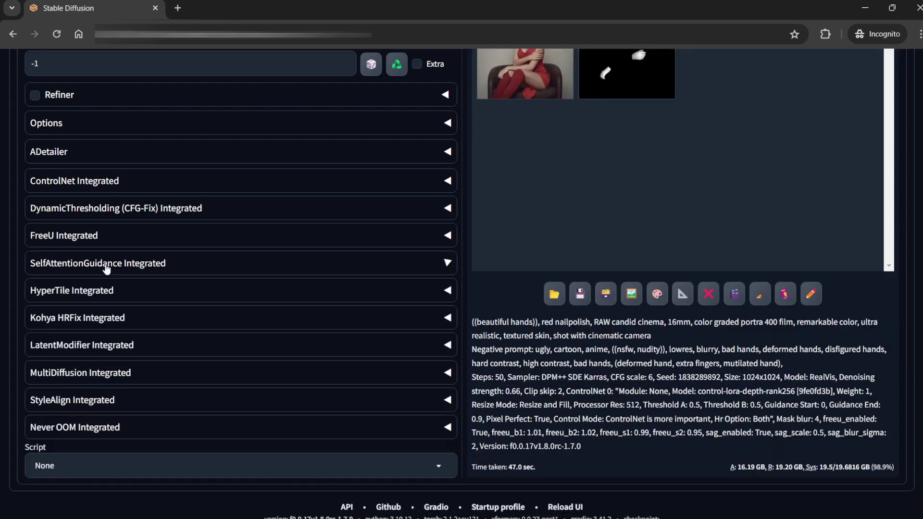
scroll(217, 330, "up", 5)
scroll(218, 328, "up", 3)
Step: Lower denoising strength to 0.42 and view a finished img2img portrait full-screen
left_click_drag(284, 436, 207, 438)
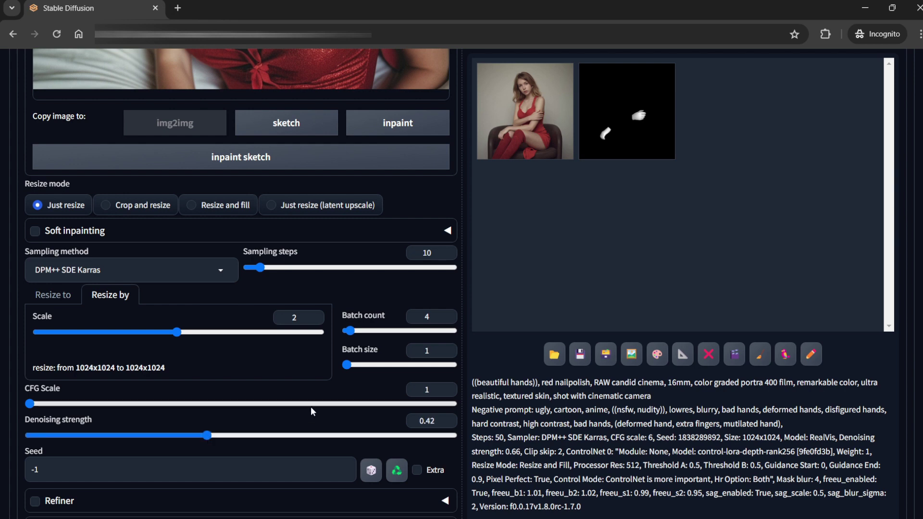
scroll(271, 297, "down", 1)
scroll(271, 297, "down", 3)
scroll(380, 368, "up", 10)
scroll(392, 375, "up", 5)
scroll(391, 374, "down", 5)
scroll(392, 374, "up", 5)
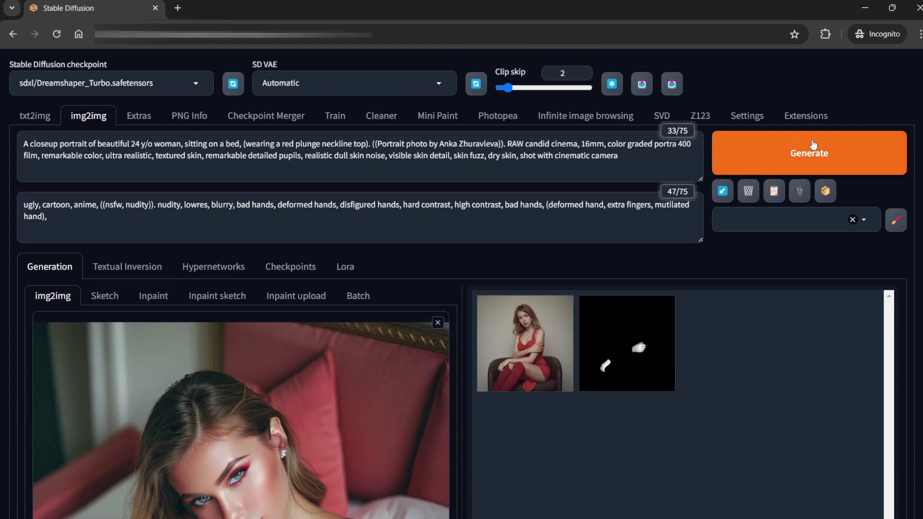
scroll(517, 389, "down", 5)
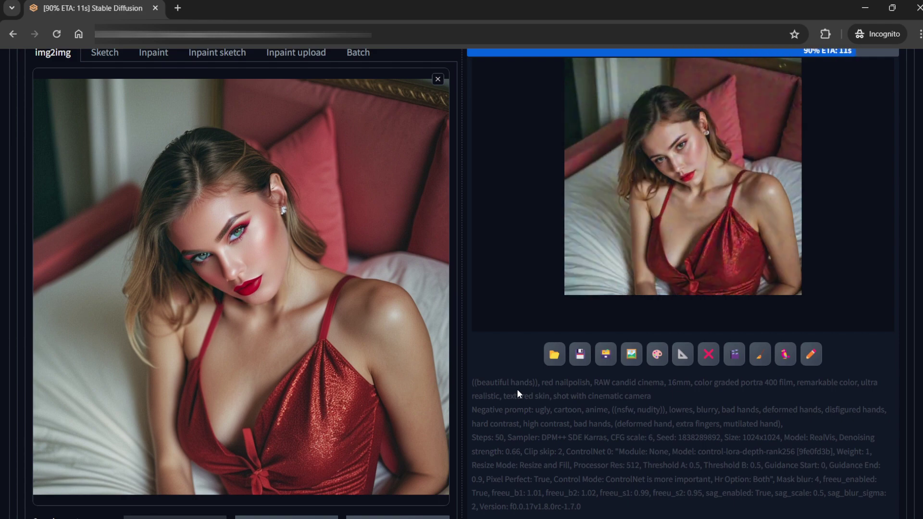
left_click(635, 227)
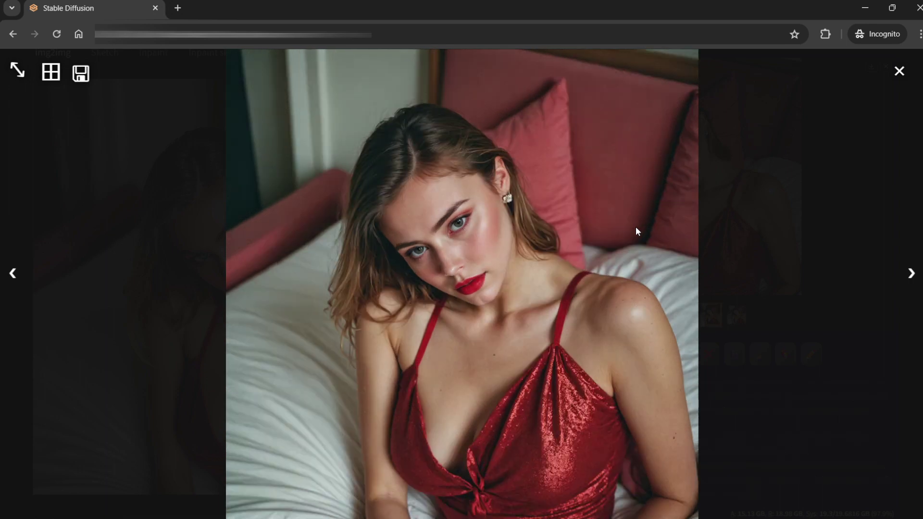
Step: Close the viewer, set Resize by scale to 1 and denoising strength to 0.4
left_click(898, 72)
scroll(519, 295, "down", 10)
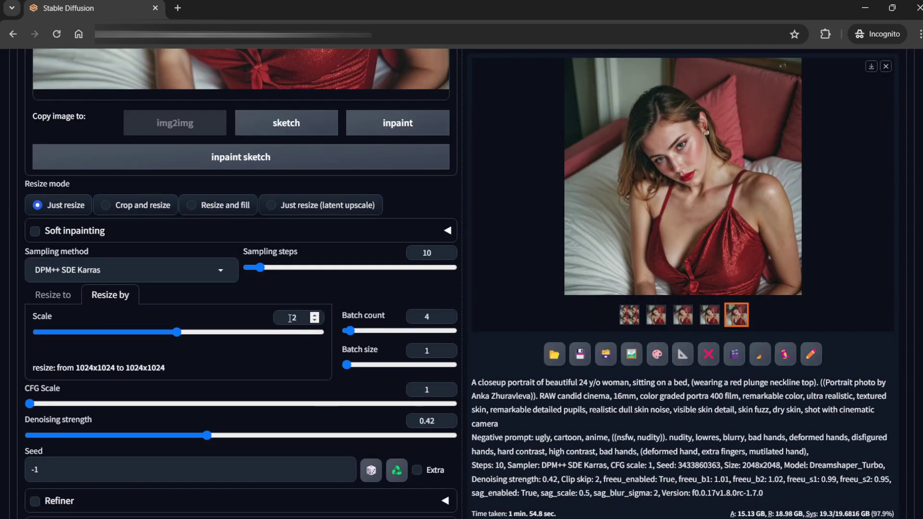
double_click(303, 317)
type("1")
left_click(283, 351)
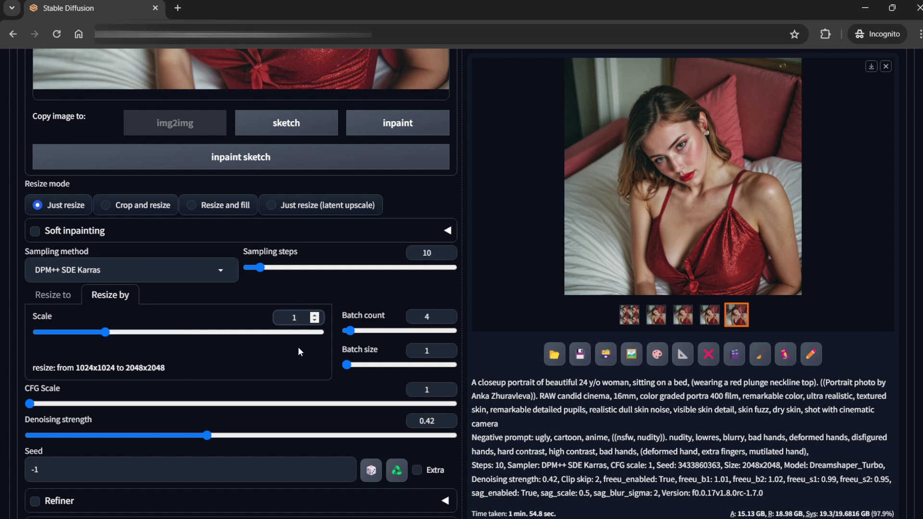
scroll(298, 346, "down", 2)
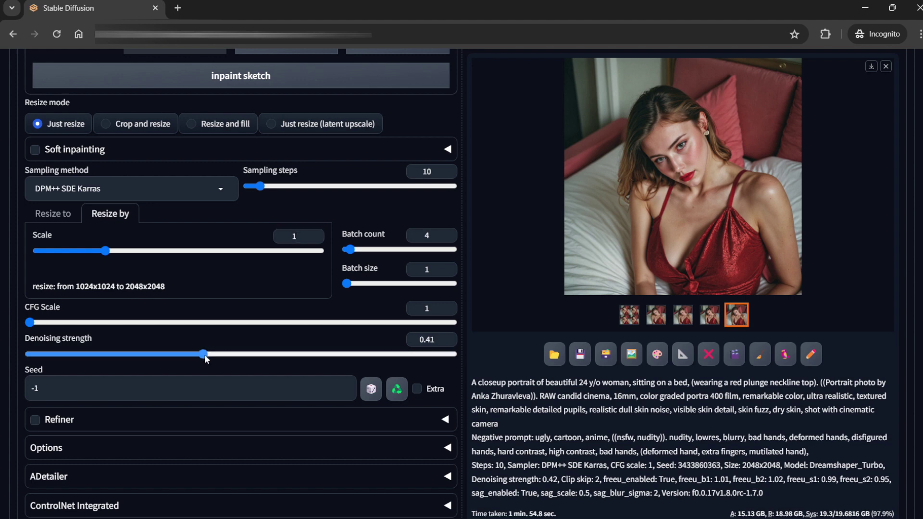
left_click_drag(202, 358, 199, 356)
Step: Expand the ADetailer section and enable ADetailer face fixing
scroll(244, 302, "down", 3)
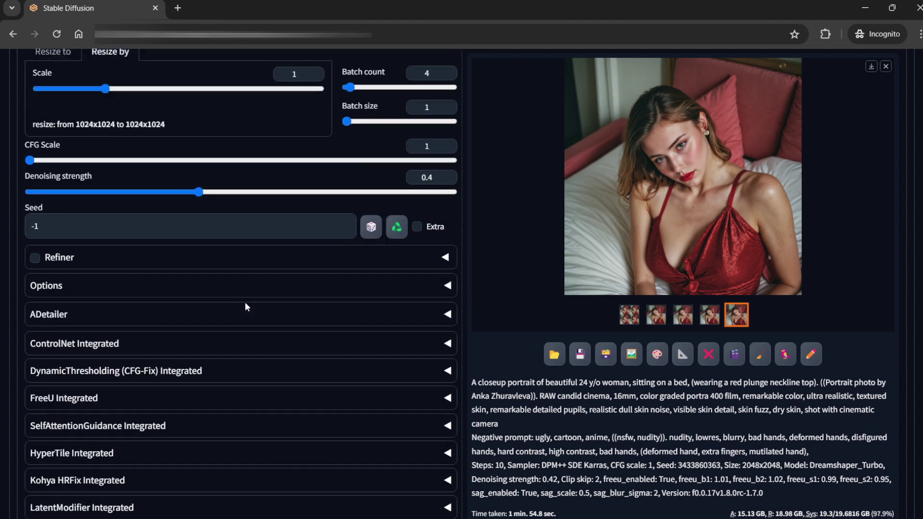
left_click(46, 315)
left_click(35, 337)
scroll(151, 330, "down", 2)
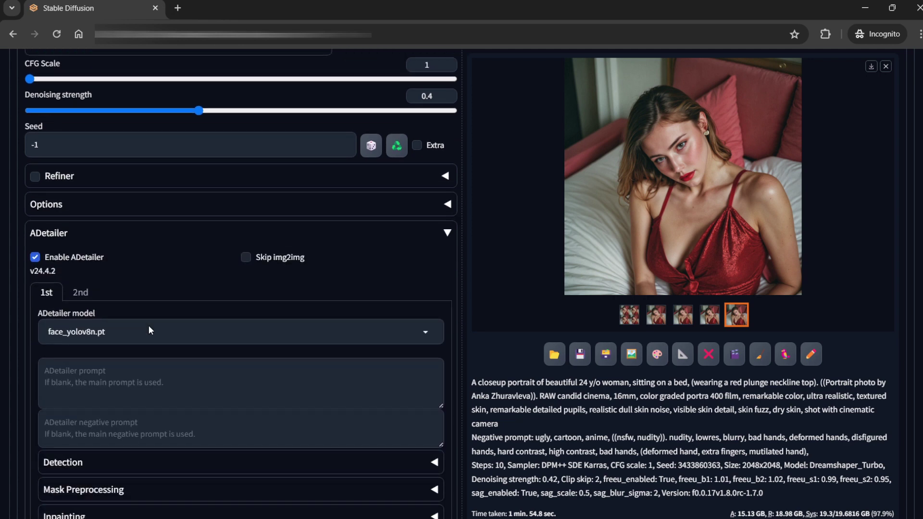
scroll(150, 330, "down", 2)
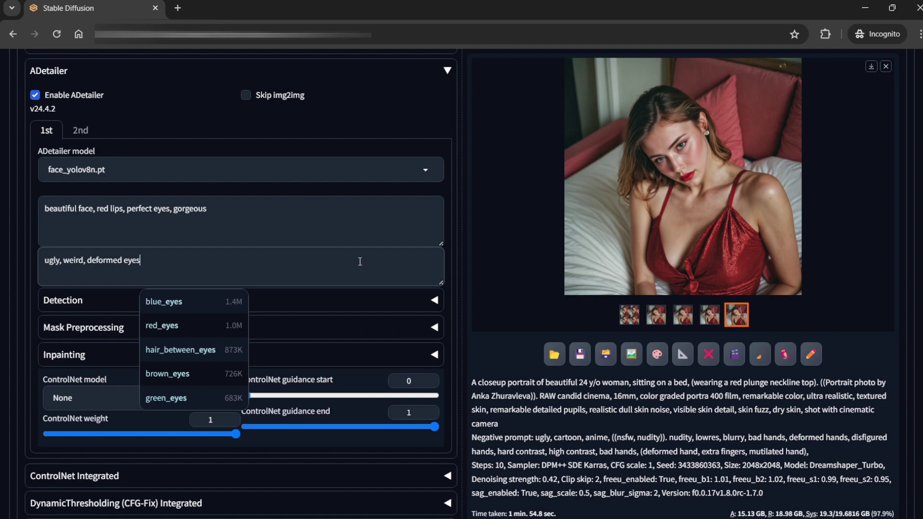
scroll(506, 356, "up", 8)
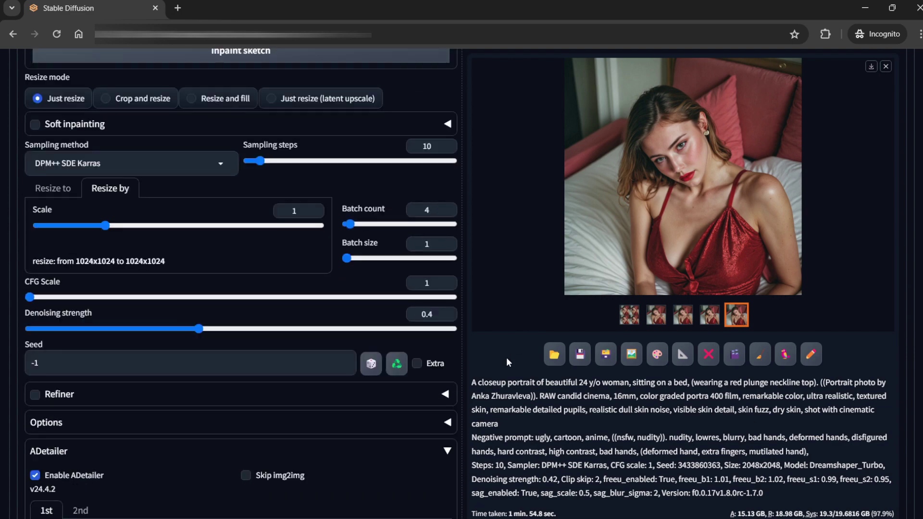
scroll(506, 356, "up", 10)
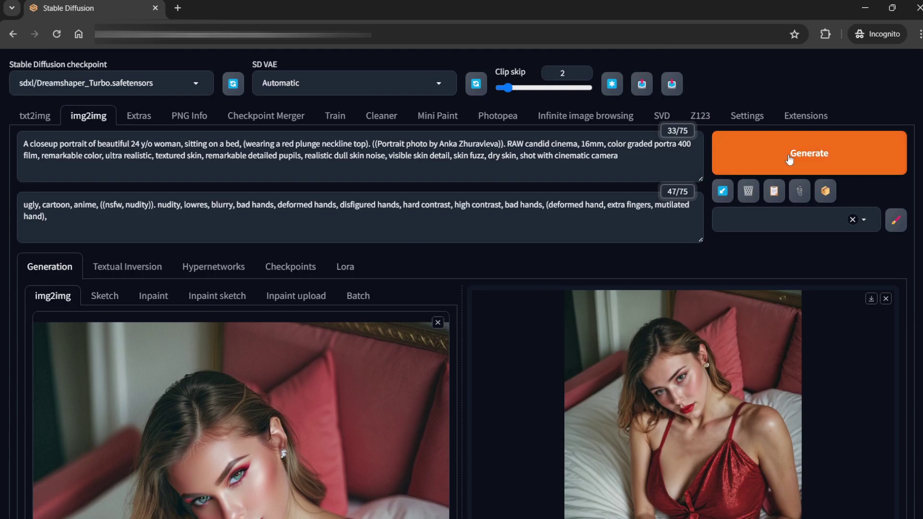
Step: Generate the refined img2img batch and preview the first output full-screen
left_click(789, 159)
scroll(527, 319, "down", 5)
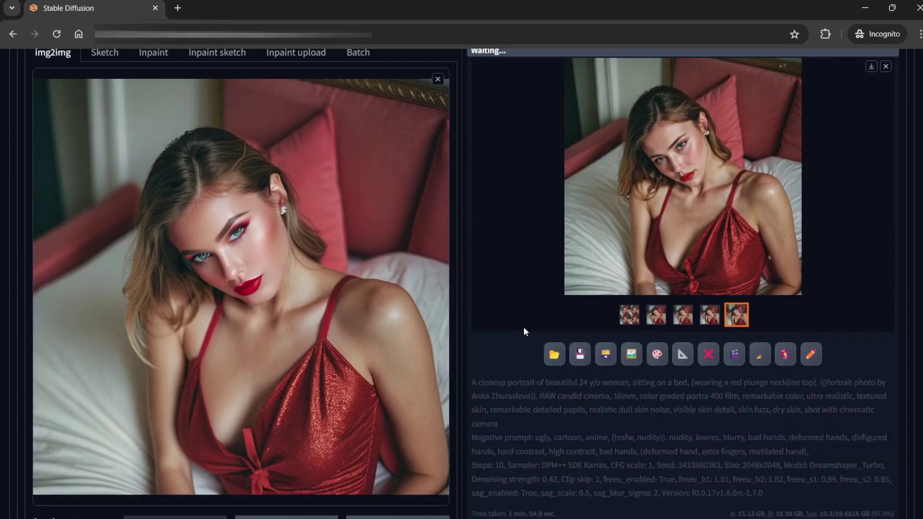
scroll(523, 327, "down", 2)
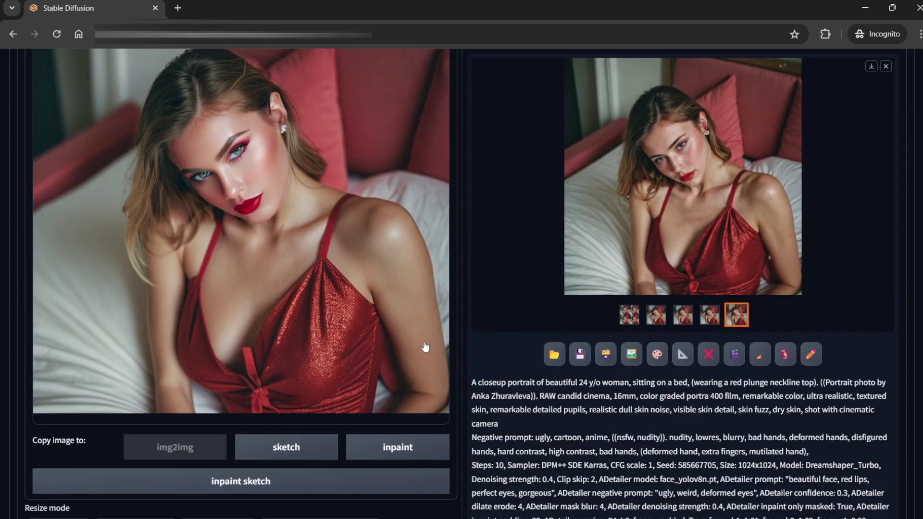
left_click(677, 197)
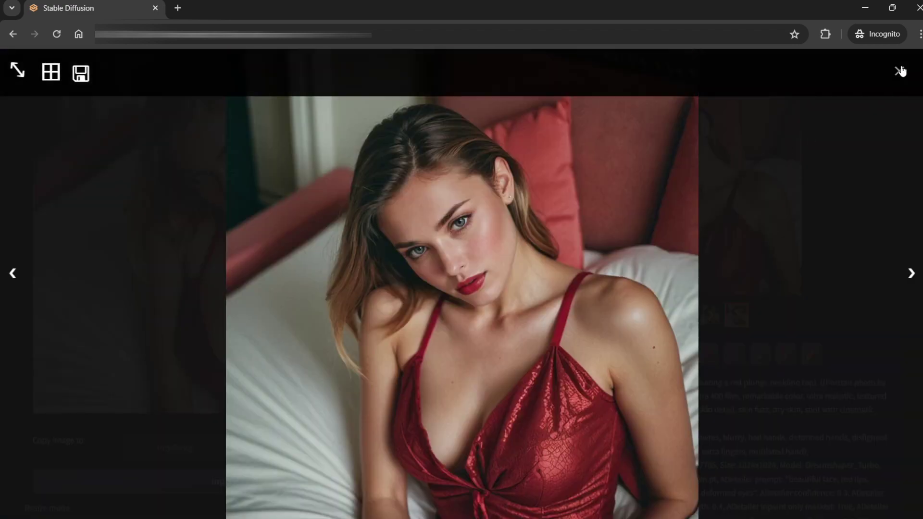
left_click(830, 187)
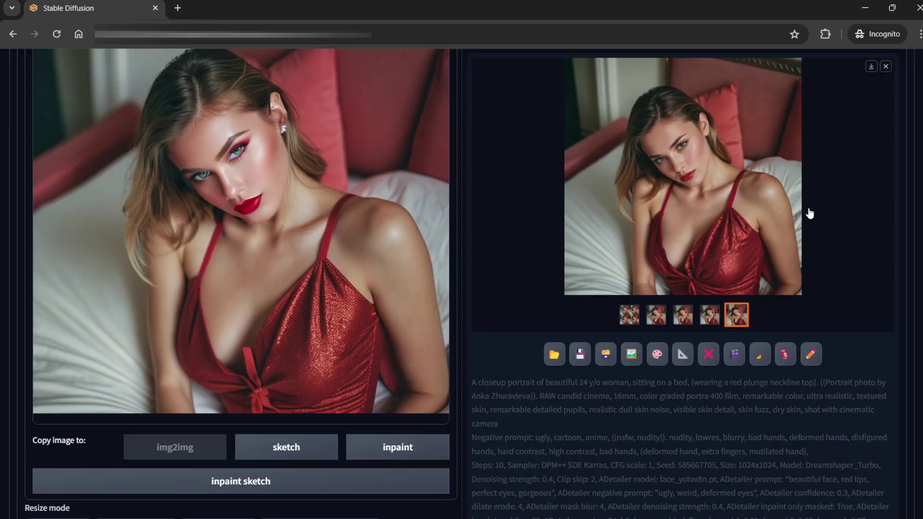
Step: View the 2x2 grid full-screen and cycle through all four portrait variants
left_click(629, 315)
left_click(663, 204)
key("Right")
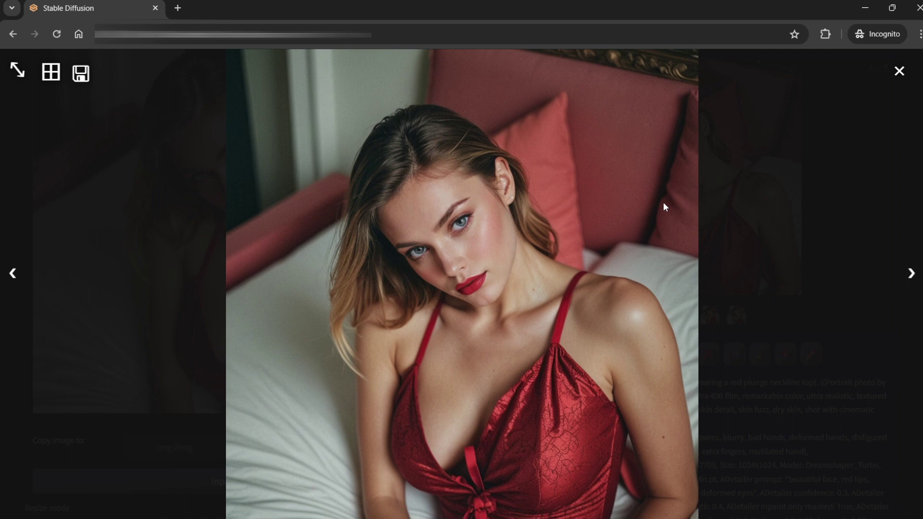
key("Right")
key("Right")
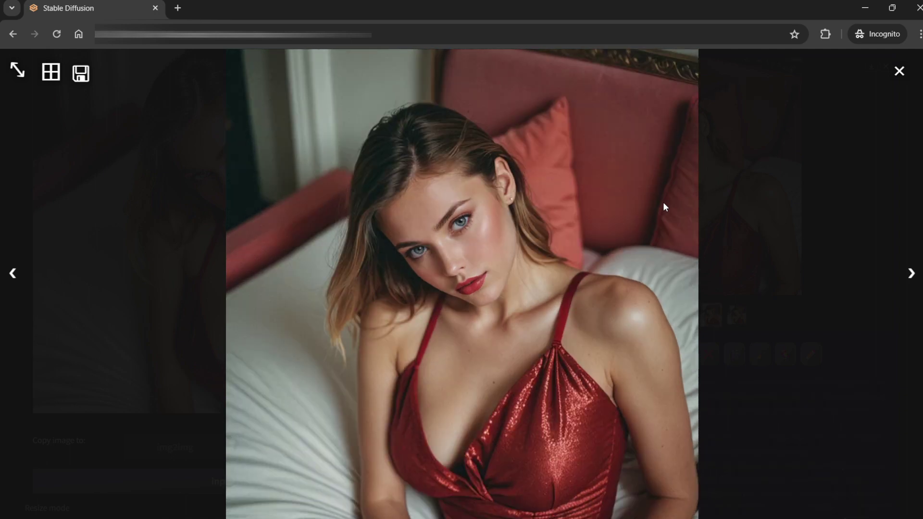
key("Right")
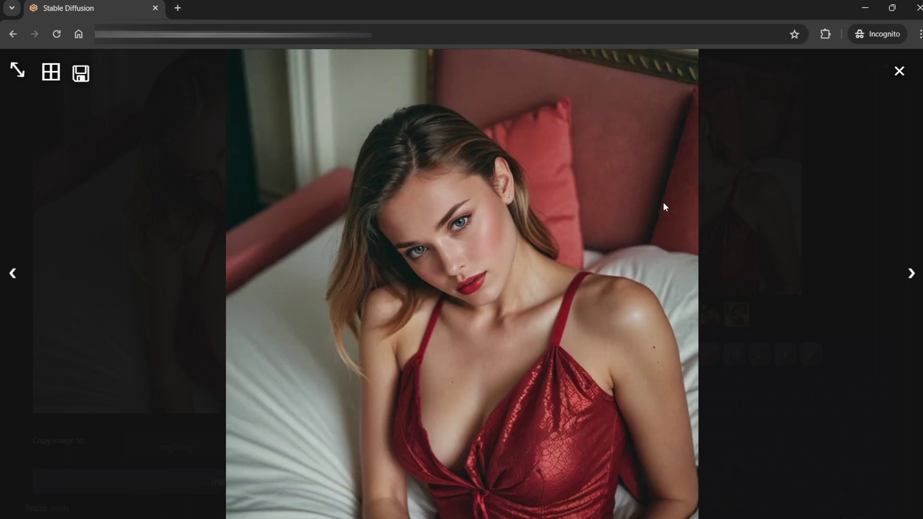
key("Right")
key("Right")
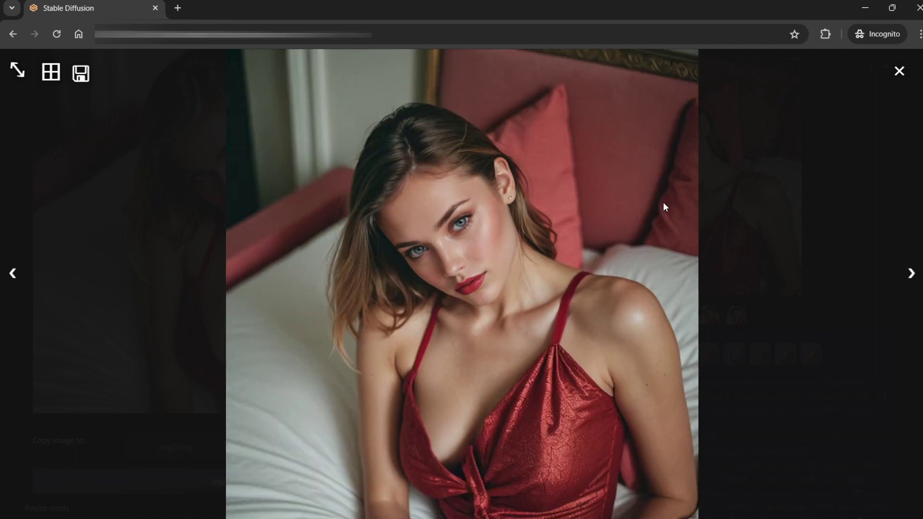
key("Right")
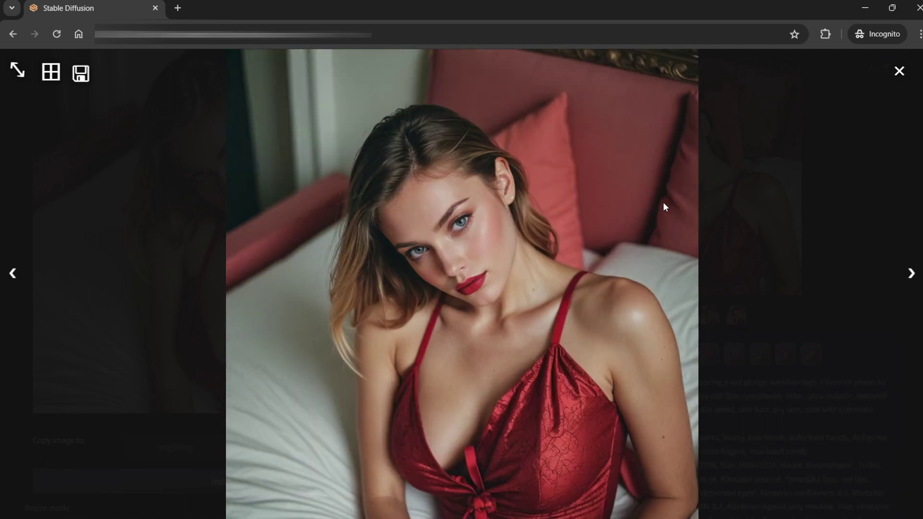
key("Right")
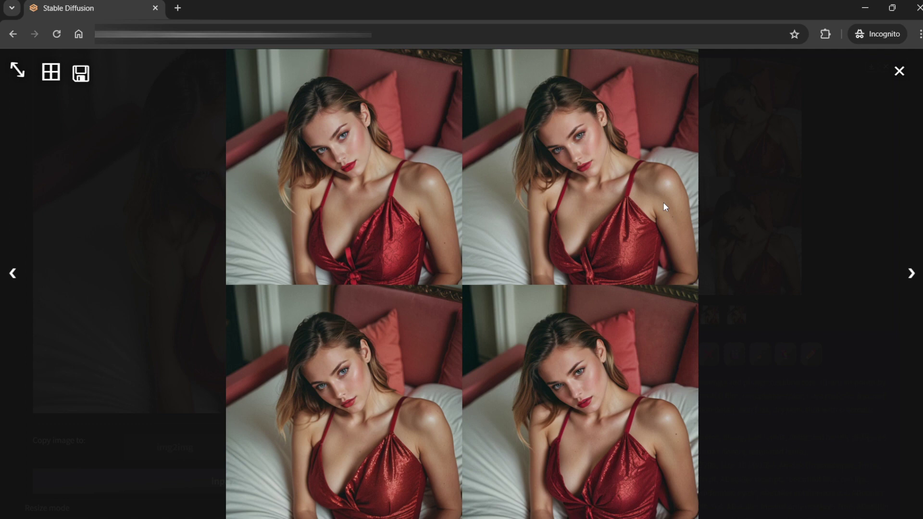
key("Right")
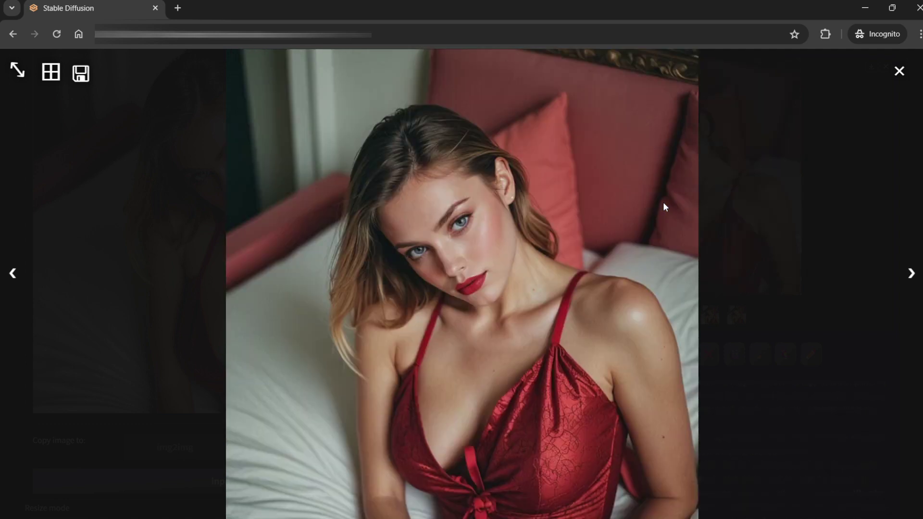
key("Right")
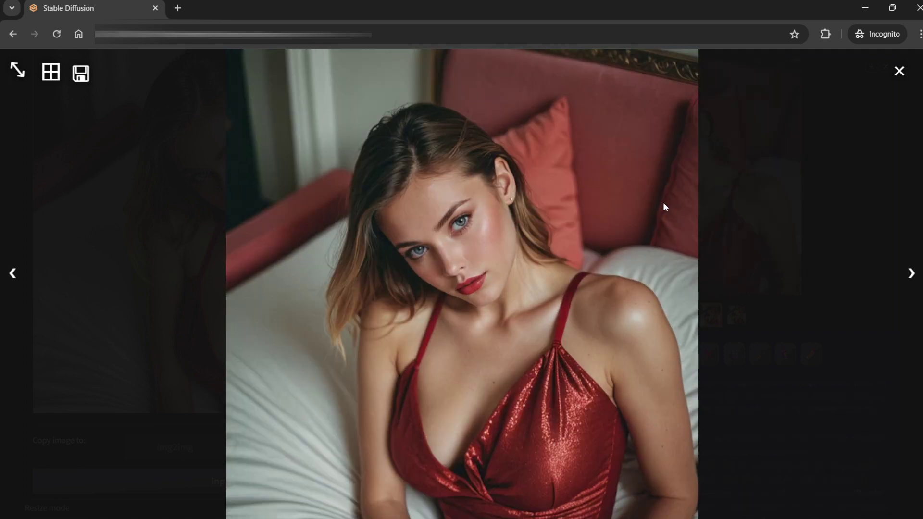
key("Right")
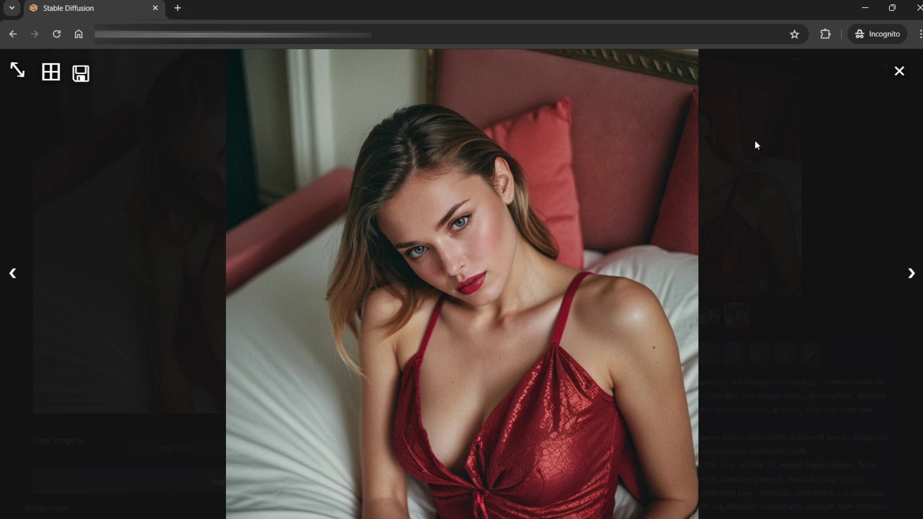
Step: Close the lightbox to return to the img2img page with the refined portrait and its parameters
left_click(898, 71)
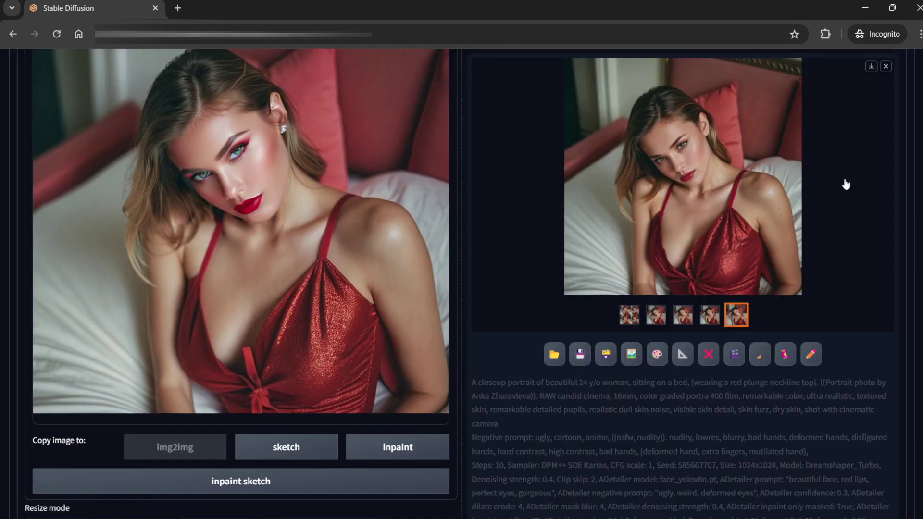